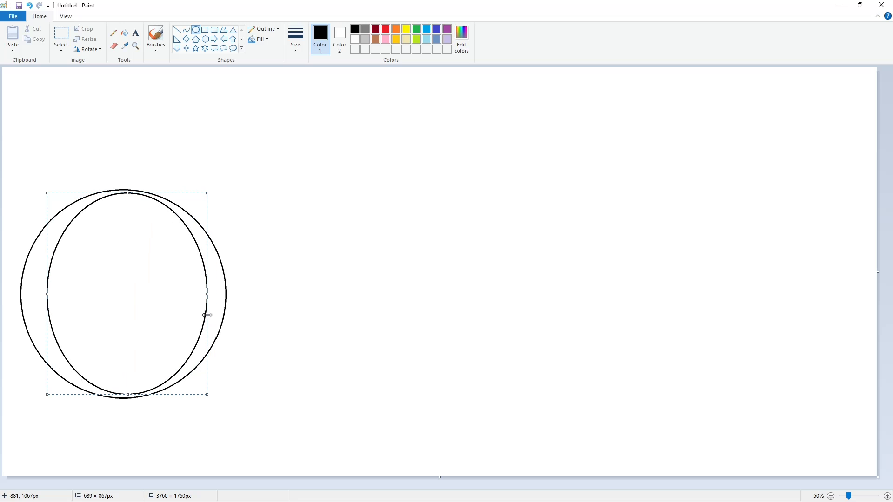
Step: Widen the inner ellipse to about 703 × 867 px and fill the ring between the two ellipses with lavender
{"action": "left_click_drag", "start_coordinate": [47, 302], "coordinate": [44, 302]}
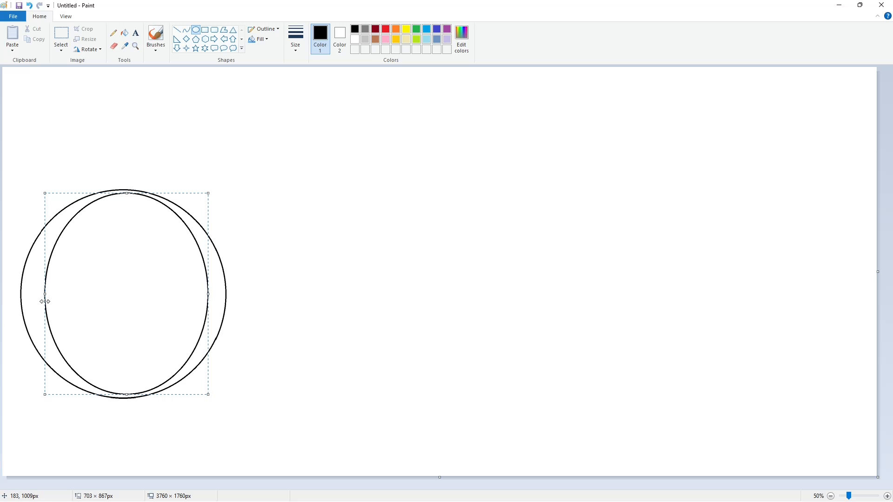
{"action": "left_click", "coordinate": [271, 310]}
{"action": "left_click", "coordinate": [125, 33]}
{"action": "left_click", "coordinate": [201, 238]}
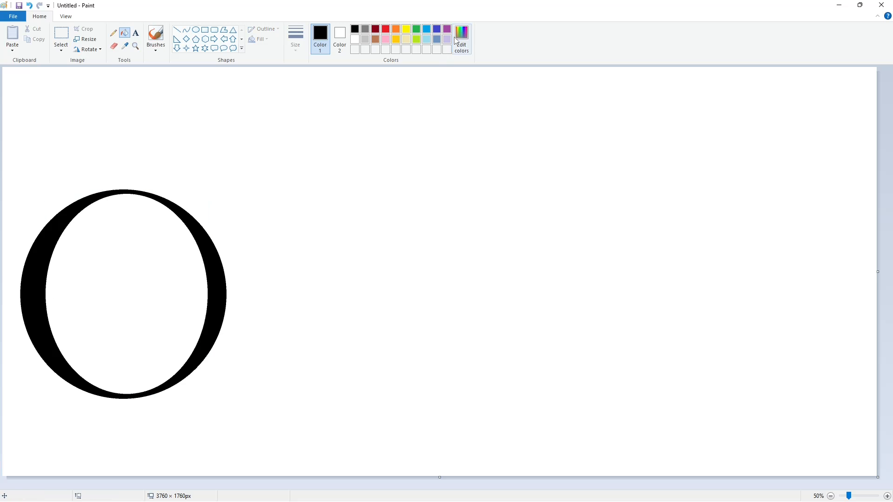
{"action": "left_click", "coordinate": [446, 39]}
{"action": "left_click", "coordinate": [206, 240]}
Step: Draw black cut lines and a serif on the ring's right side, filling the left part black and the right part white to form a C
{"action": "left_click", "coordinate": [177, 29]}
{"action": "left_click", "coordinate": [355, 29]}
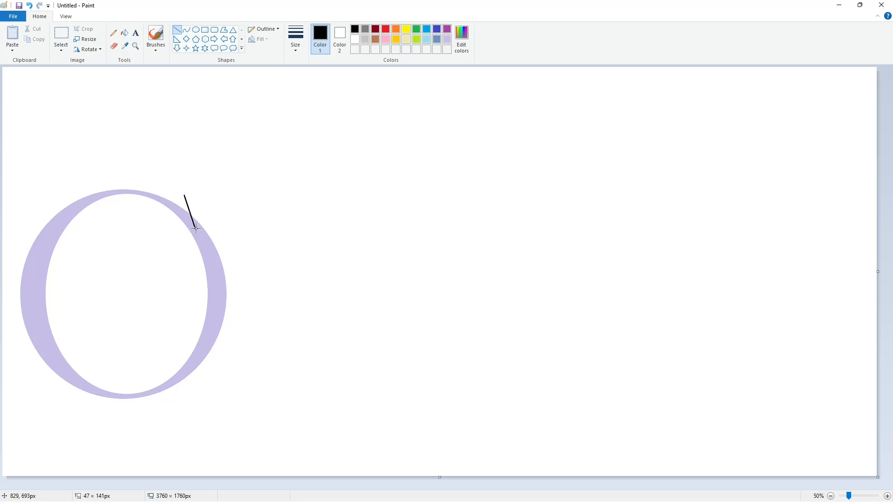
{"action": "left_click_drag", "start_coordinate": [196, 228], "coordinate": [189, 239]}
{"action": "left_click", "coordinate": [296, 46]}
{"action": "left_click", "coordinate": [307, 120]}
{"action": "left_click", "coordinate": [124, 32]}
{"action": "left_click", "coordinate": [182, 207]}
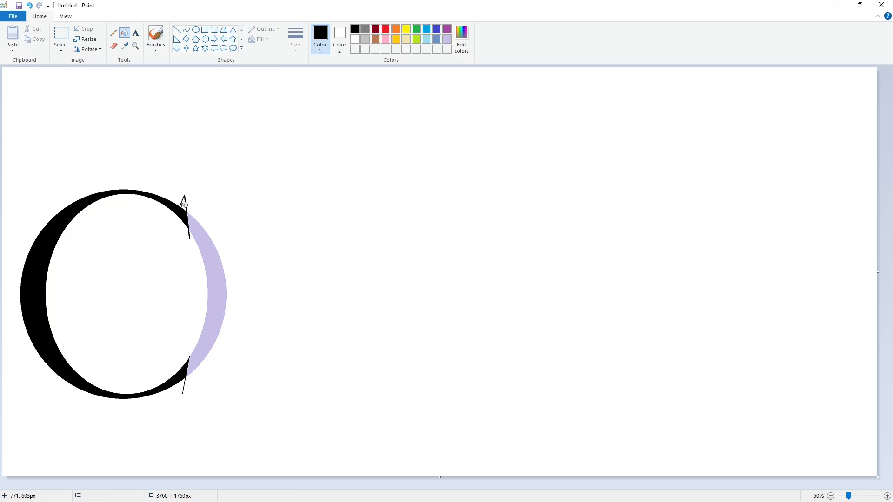
{"action": "left_click", "coordinate": [354, 39]}
{"action": "left_click", "coordinate": [218, 265]}
Step: Separate the overhanging line ends from both tips of the C with short white lines in the thickest width
{"action": "left_click", "coordinate": [886, 495]}
{"action": "scroll", "coordinate": [510, 409], "scroll_direction": "down", "scroll_amount": 3}
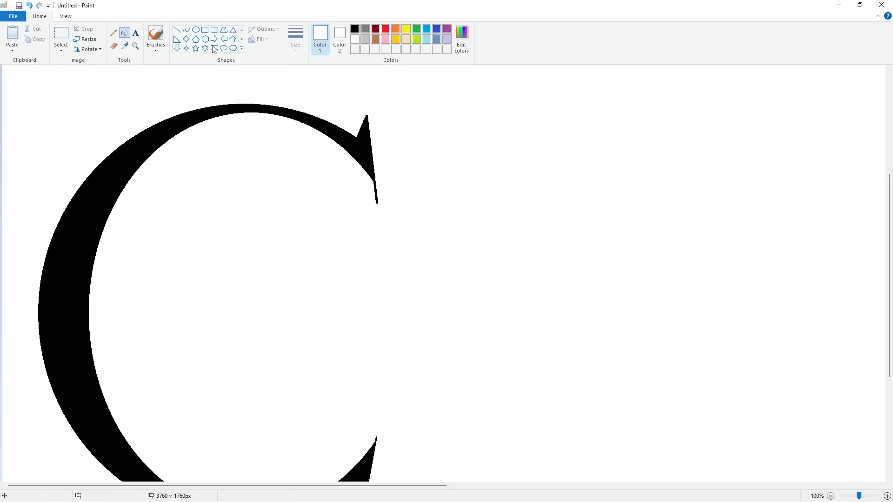
{"action": "left_click", "coordinate": [177, 29]}
{"action": "left_click", "coordinate": [296, 46]}
{"action": "left_click", "coordinate": [330, 120]}
{"action": "scroll", "coordinate": [377, 372], "scroll_direction": "down", "scroll_amount": 3}
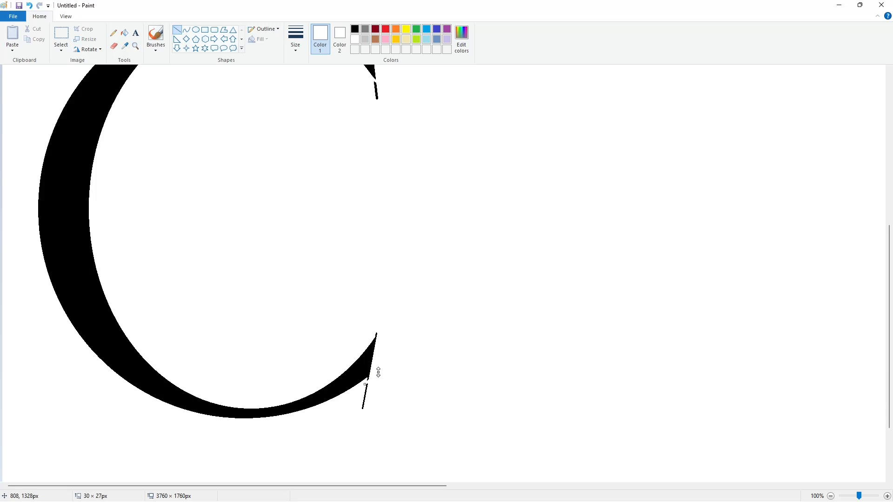
{"action": "scroll", "coordinate": [404, 278], "scroll_direction": "down", "scroll_amount": 3}
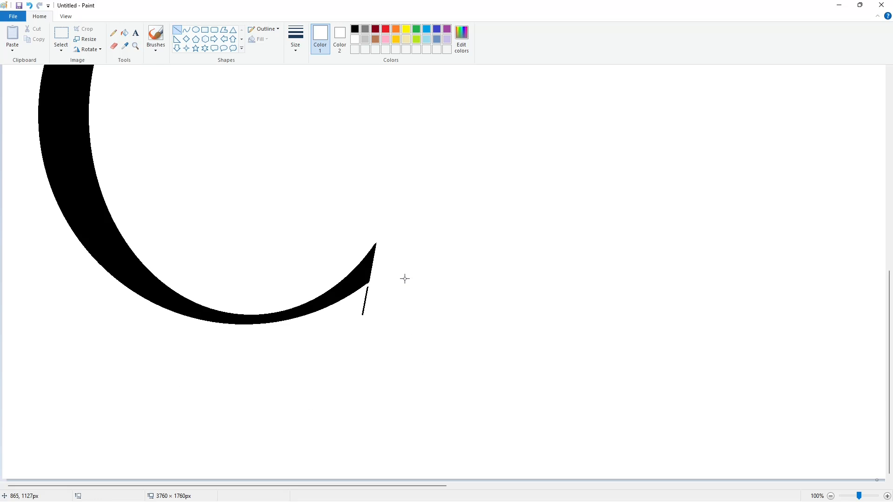
Step: Fill the detached line ends at both tips of the C white and clean up the lower tip with a white line
{"action": "left_click", "coordinate": [124, 33]}
{"action": "left_click", "coordinate": [366, 297]}
{"action": "scroll", "coordinate": [368, 298], "scroll_direction": "up", "scroll_amount": 4}
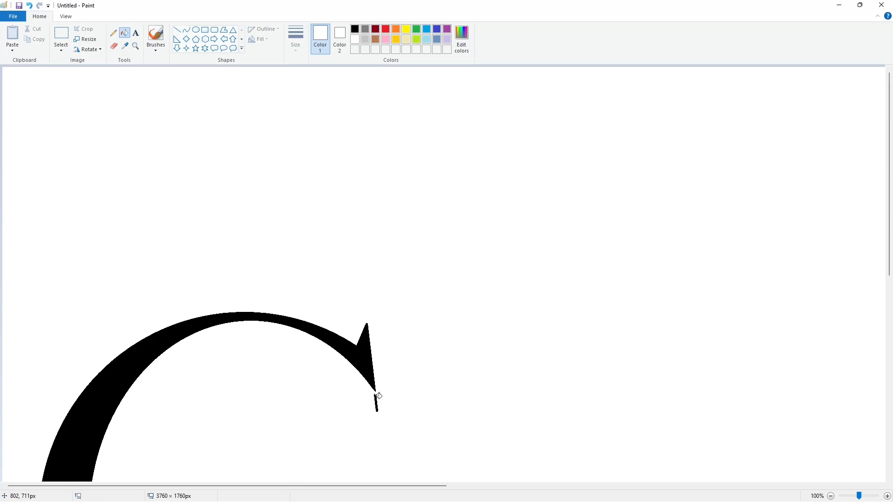
{"action": "left_click", "coordinate": [375, 397]}
{"action": "scroll", "coordinate": [492, 370], "scroll_direction": "down", "scroll_amount": 3}
{"action": "left_click", "coordinate": [177, 30]}
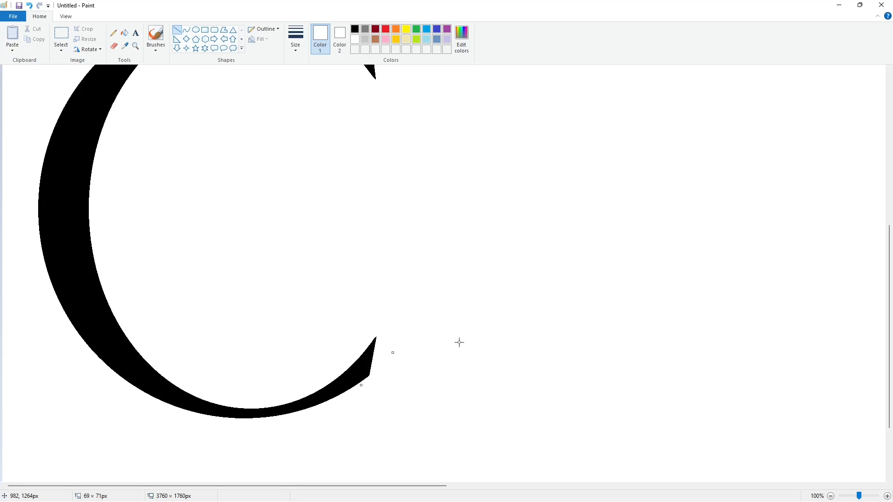
{"action": "left_click", "coordinate": [830, 496]}
Step: Draw a black rectangle outline about 3151 px wide from inside the C almost to the canvas's right edge, lowering its upper edge slightly
{"action": "left_click", "coordinate": [354, 29]}
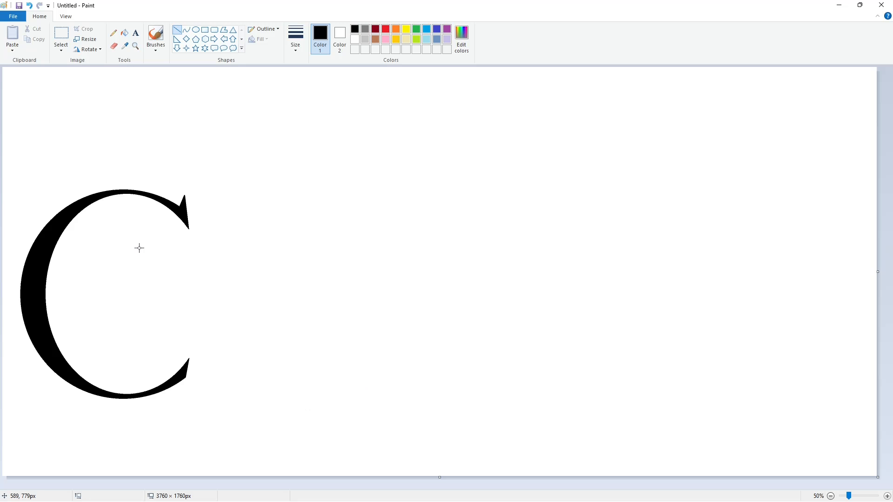
{"action": "left_click_drag", "start_coordinate": [139, 248], "coordinate": [350, 321]}
{"action": "key", "text": "ctrl+z"}
{"action": "left_click", "coordinate": [205, 29]}
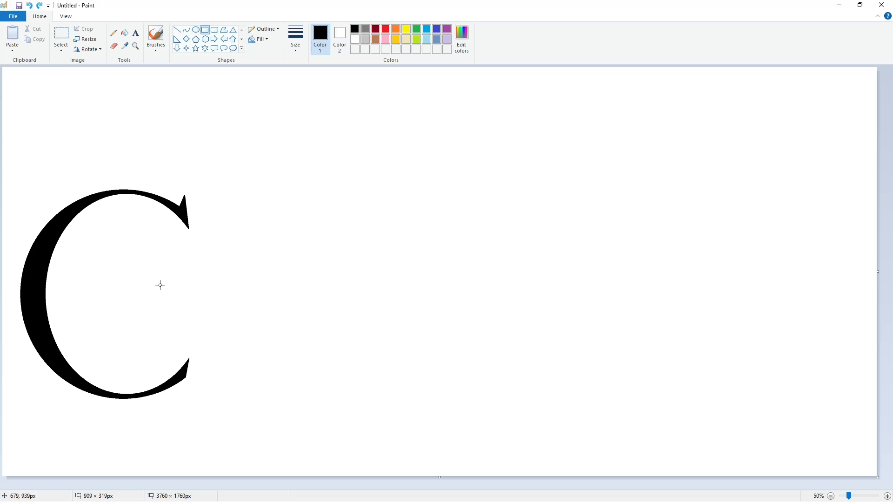
{"action": "left_click_drag", "start_coordinate": [133, 241], "coordinate": [866, 343]}
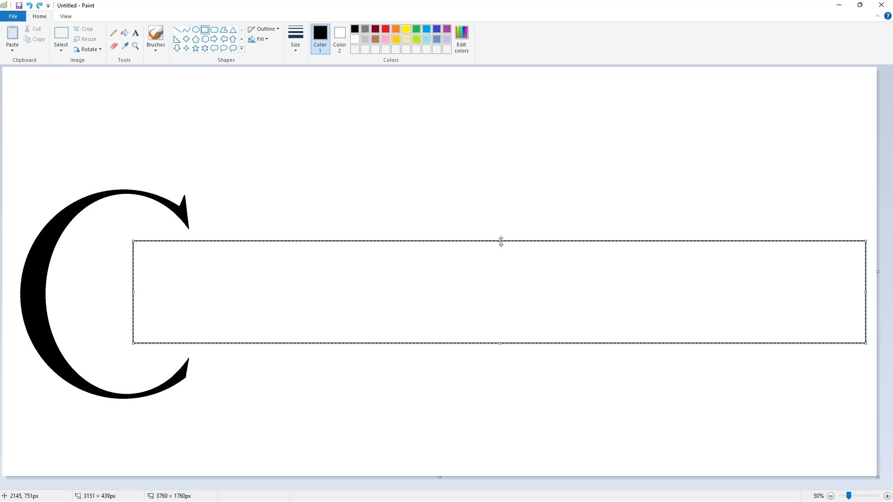
{"action": "left_click_drag", "start_coordinate": [501, 242], "coordinate": [503, 248]}
{"action": "left_click", "coordinate": [465, 214]}
Step: Fill the long rectangle, including its outline, solid lavender as a guide band for the small letters
{"action": "left_click", "coordinate": [124, 33]}
{"action": "left_click", "coordinate": [419, 293]}
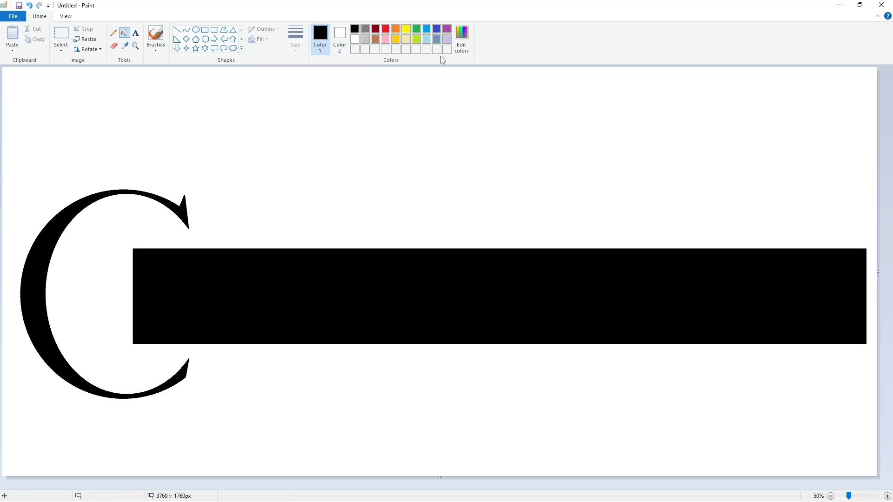
{"action": "left_click", "coordinate": [447, 39]}
{"action": "left_click", "coordinate": [402, 278]}
Step: Draw two close vertical black lines across the band's left end and fill between them black as the stem of an I
{"action": "left_click", "coordinate": [177, 30]}
{"action": "left_click", "coordinate": [355, 29]}
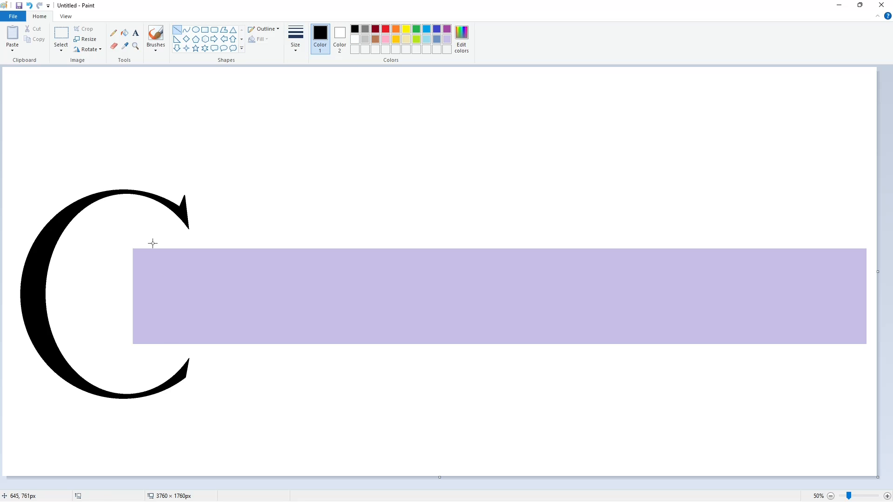
{"action": "left_click_drag", "start_coordinate": [152, 244], "coordinate": [152, 353]}
{"action": "left_click_drag", "start_coordinate": [163, 243], "coordinate": [163, 356]}
{"action": "left_click", "coordinate": [124, 33]}
{"action": "left_click", "coordinate": [158, 279]}
Step: Add a small slanted serif to the upper left corner of the I and fill it black
{"action": "left_click", "coordinate": [177, 31]}
{"action": "left_click_drag", "start_coordinate": [149, 246], "coordinate": [156, 260]}
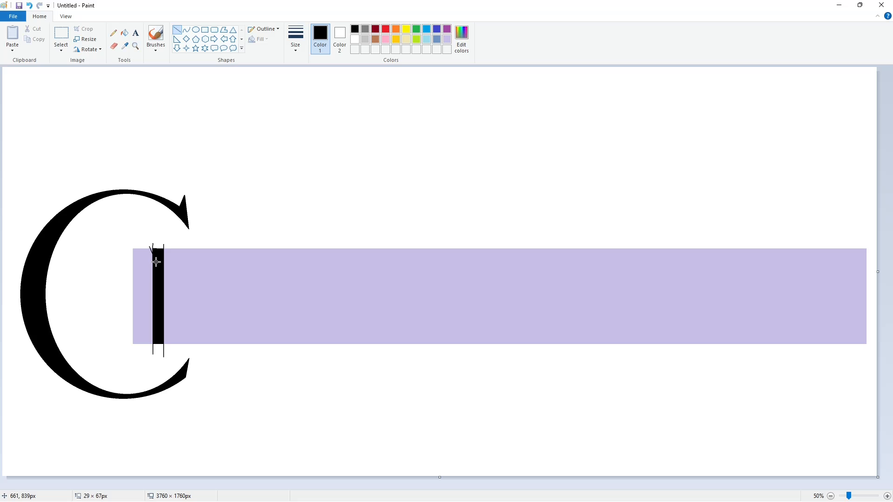
{"action": "left_click", "coordinate": [886, 495]}
{"action": "scroll", "coordinate": [399, 153], "scroll_direction": "down", "scroll_amount": 3}
{"action": "left_click", "coordinate": [124, 33]}
{"action": "left_click", "coordinate": [300, 226]}
Step: Trim the overhanging line ends above and below the I with white and clear the lavender to its left
{"action": "left_click", "coordinate": [354, 39]}
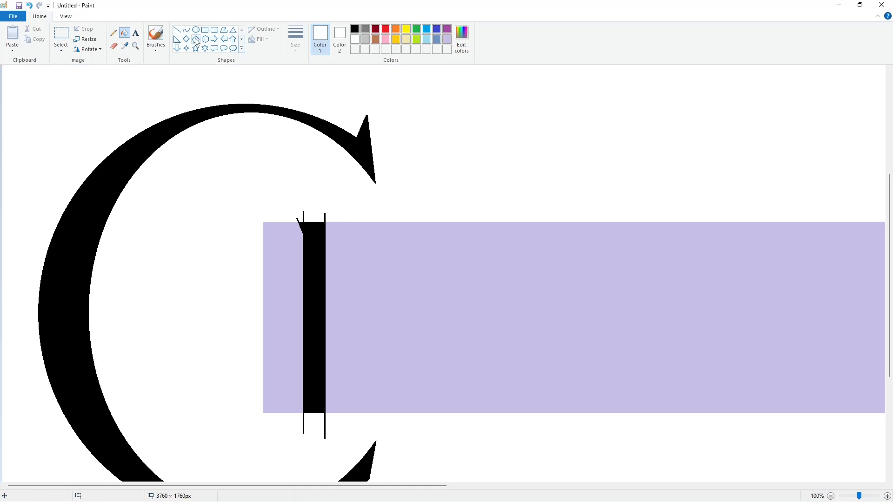
{"action": "left_click", "coordinate": [176, 29]}
{"action": "left_click_drag", "start_coordinate": [298, 416], "coordinate": [364, 416]}
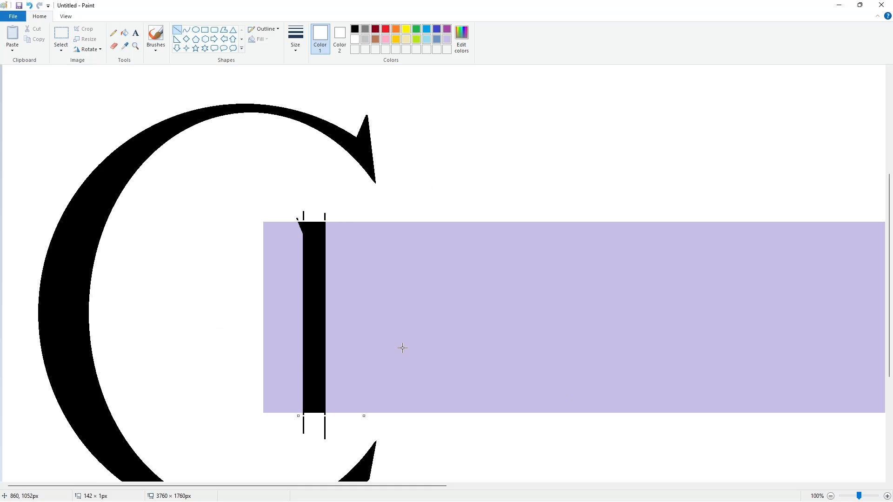
{"action": "left_click", "coordinate": [124, 33]}
{"action": "left_click", "coordinate": [298, 222]}
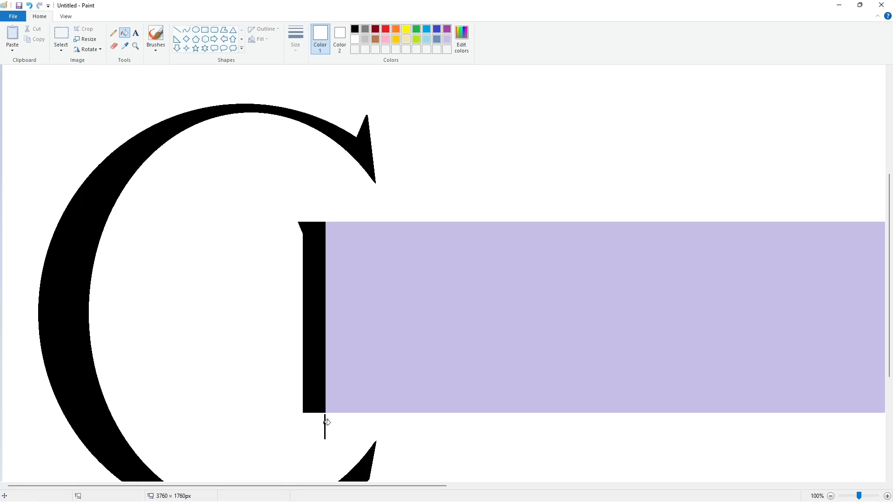
{"action": "left_click", "coordinate": [324, 422]}
{"action": "left_click", "coordinate": [830, 496]}
Step: Draw a vertical black line in the second-thinnest width across the band beside the I and nudge it left
{"action": "left_click", "coordinate": [204, 30]}
{"action": "left_click", "coordinate": [355, 29]}
{"action": "left_click", "coordinate": [177, 29]}
{"action": "left_click", "coordinate": [300, 48]}
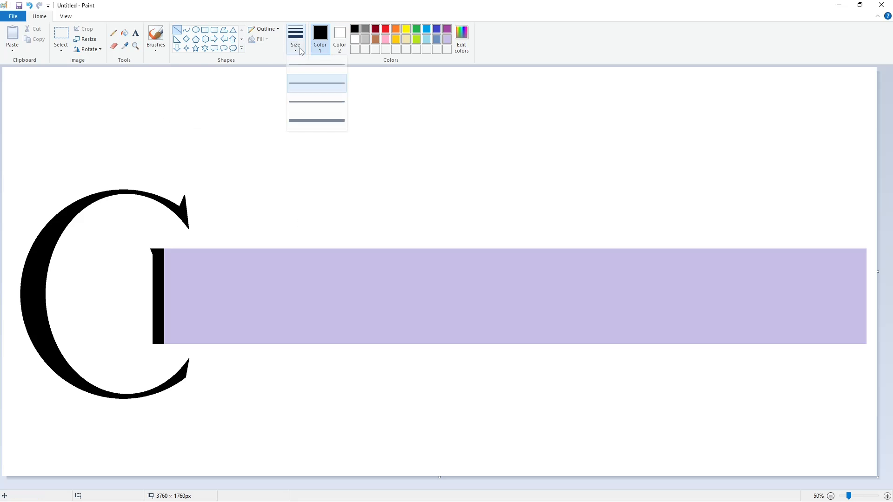
{"action": "left_click", "coordinate": [316, 83]}
{"action": "left_click_drag", "start_coordinate": [196, 241], "coordinate": [195, 350]}
{"action": "key", "text": "Left"}
{"action": "key", "text": "Left"}
{"action": "key", "text": "Left"}
{"action": "key", "text": "Left"}
{"action": "key", "text": "Left"}
{"action": "key", "text": "Left"}
{"action": "key", "text": "Left"}
{"action": "key", "text": "Left"}
{"action": "key", "text": "Left"}
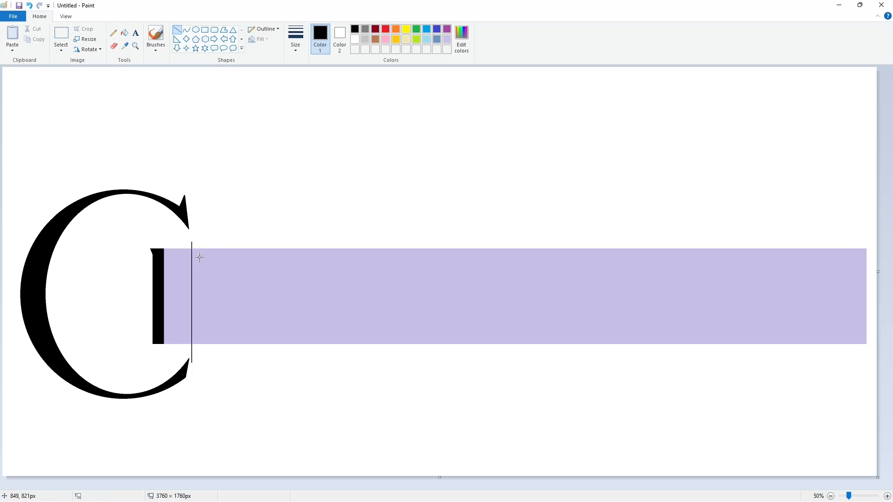
Step: Draw a second vertical line and nudge it left, close to the first, to outline the N's thin left stem
{"action": "left_click_drag", "start_coordinate": [199, 240], "coordinate": [199, 380]}
{"action": "key", "text": "Left"}
{"action": "key", "text": "Left"}
{"action": "key", "text": "Left"}
{"action": "key", "text": "Left"}
{"action": "key", "text": "Left"}
{"action": "key", "text": "Left"}
{"action": "key", "text": "Left"}
{"action": "key", "text": "Left"}
{"action": "key", "text": "Left"}
Step: Place a diagonal line of about 311 × 511 px in the empty area above the band and copy it
{"action": "left_click_drag", "start_coordinate": [202, 249], "coordinate": [273, 365]}
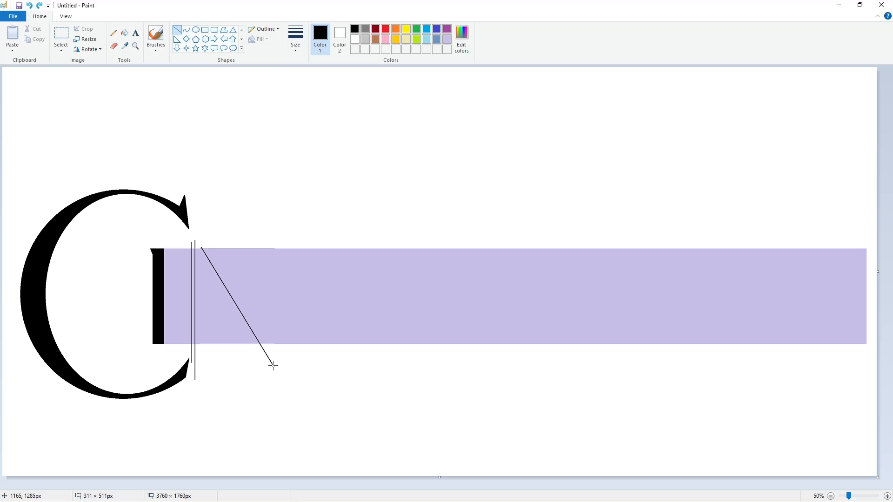
{"action": "left_click_drag", "start_coordinate": [242, 313], "coordinate": [482, 150]}
{"action": "left_click", "coordinate": [61, 34]}
{"action": "left_click_drag", "start_coordinate": [411, 72], "coordinate": [592, 225]}
{"action": "key", "text": "ctrl+c"}
Step: Paste two copies of the diagonal line with transparent selection as the parallel edges of the N's diagonal stroke
{"action": "key", "text": "ctrl+v"}
{"action": "left_click", "coordinate": [61, 47]}
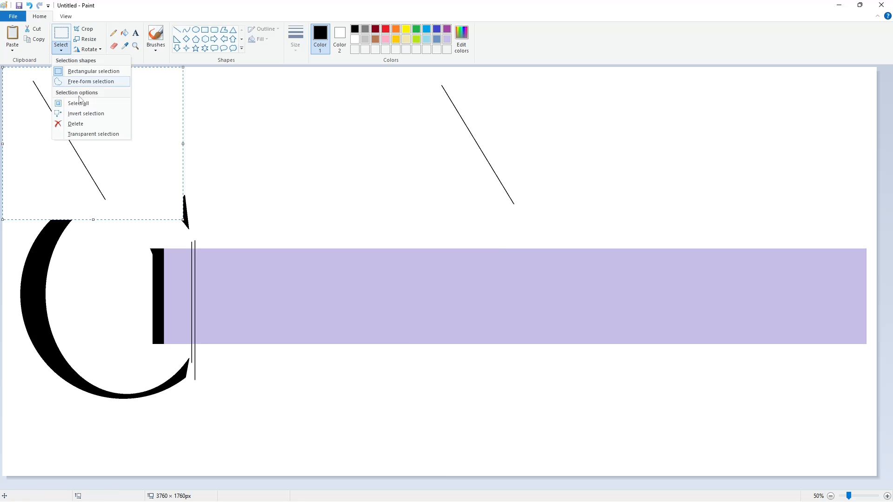
{"action": "left_click_drag", "start_coordinate": [77, 143], "coordinate": [239, 300]}
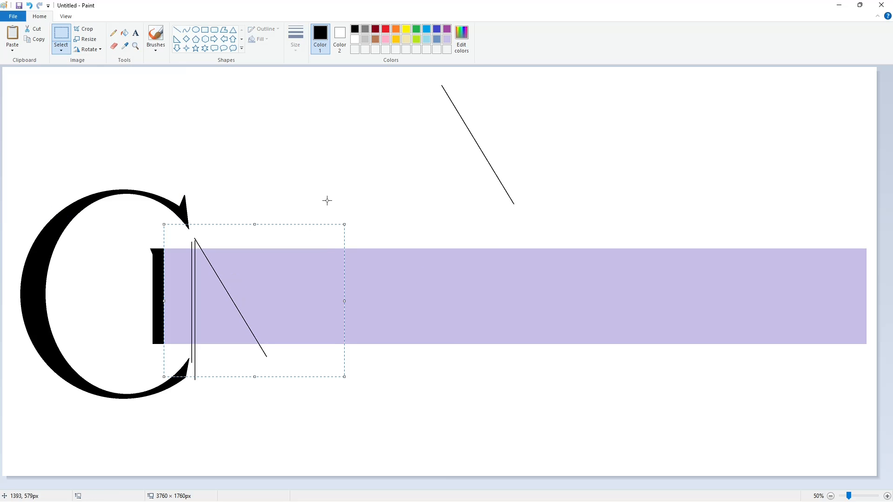
{"action": "left_click", "coordinate": [341, 144]}
{"action": "key", "text": "ctrl+v"}
{"action": "left_click_drag", "start_coordinate": [113, 171], "coordinate": [228, 311]}
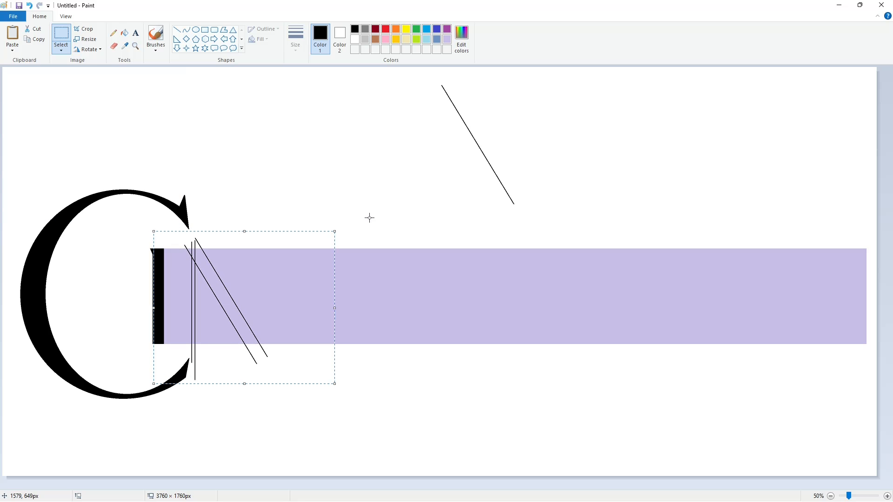
{"action": "left_click", "coordinate": [366, 207]}
Step: Draw two close vertical lines from the lower end of the N's diagonal upward as its thin right stem
{"action": "left_click", "coordinate": [177, 29]}
{"action": "left_click_drag", "start_coordinate": [257, 344], "coordinate": [258, 219]}
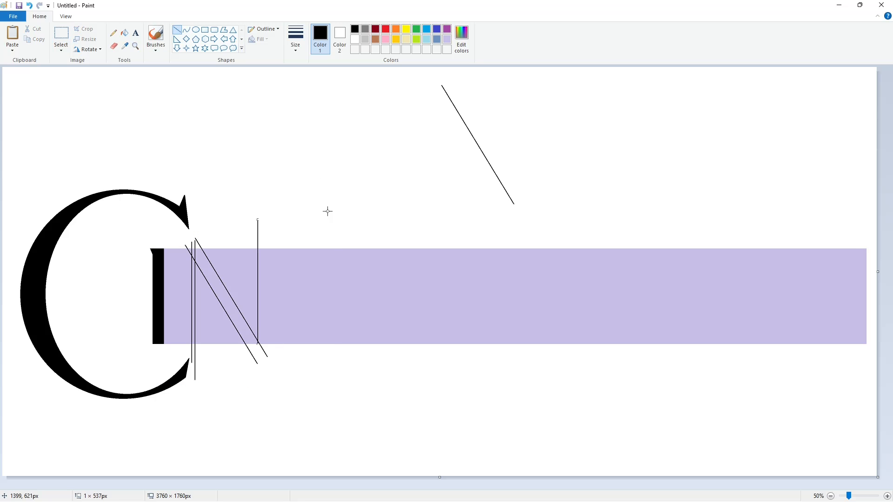
{"action": "left_click_drag", "start_coordinate": [253, 340], "coordinate": [252, 230]}
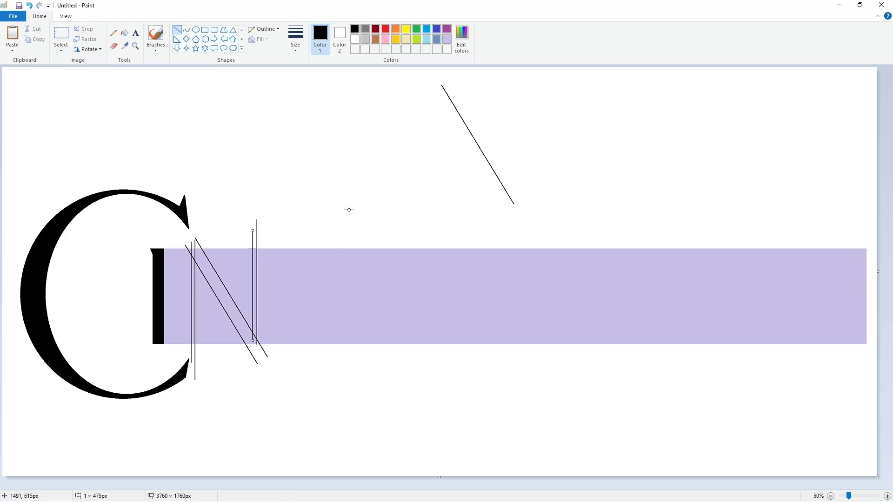
{"action": "key", "text": "Right"}
{"action": "key", "text": "Right"}
Step: Fill the N's diagonal stroke and both thin stems black
{"action": "left_click", "coordinate": [886, 495]}
{"action": "left_click", "coordinate": [124, 33]}
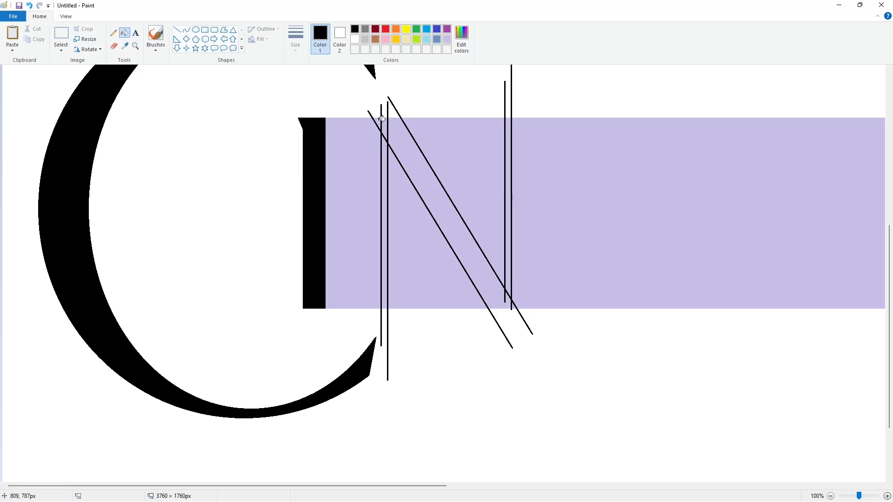
{"action": "left_click", "coordinate": [435, 177]}
{"action": "left_click", "coordinate": [384, 180]}
{"action": "left_click", "coordinate": [507, 193]}
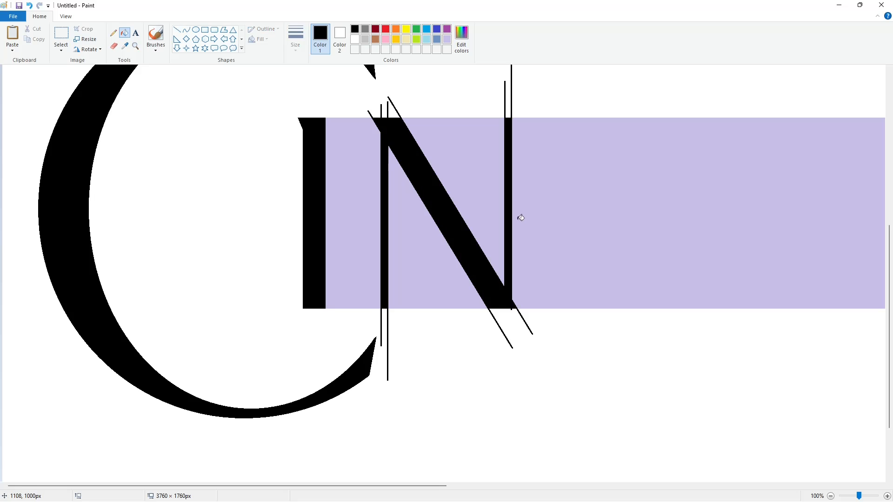
Step: Trim the line ends protruding above and below the N with white lines and white fills
{"action": "left_click", "coordinate": [176, 29]}
{"action": "left_click", "coordinate": [355, 39]}
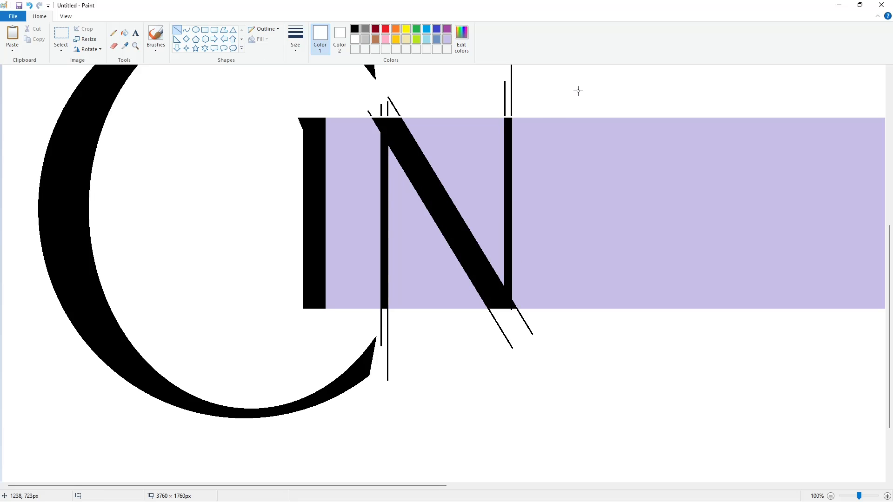
{"action": "left_click", "coordinate": [125, 33]}
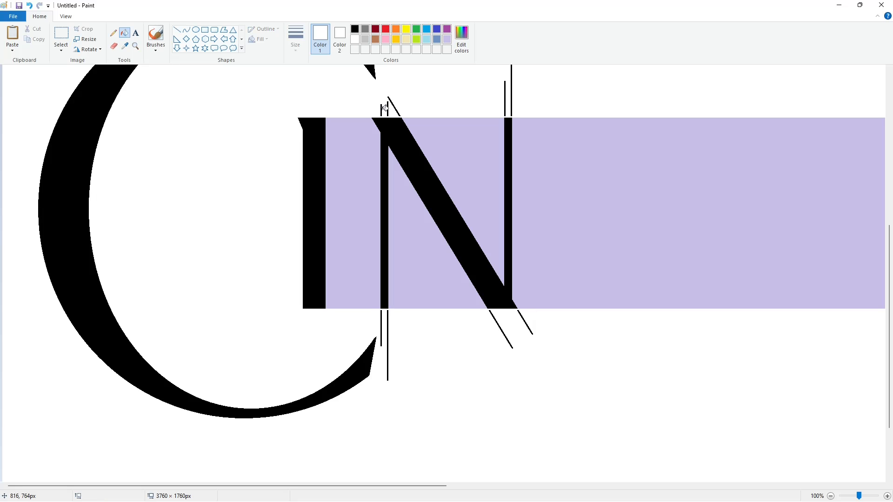
{"action": "left_click", "coordinate": [511, 105]}
{"action": "left_click", "coordinate": [520, 317]}
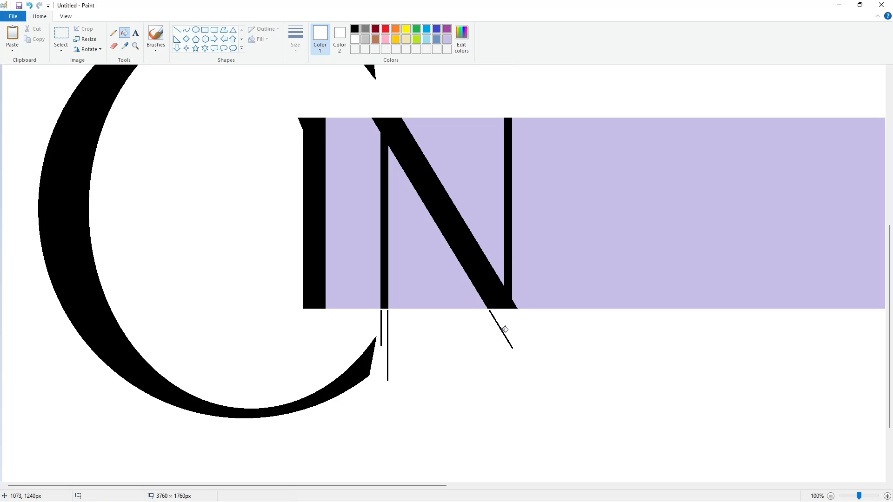
{"action": "left_click", "coordinate": [387, 354]}
{"action": "left_click", "coordinate": [380, 336]}
Step: Fill the lavender areas between the I and the N and inside the N white
{"action": "left_click", "coordinate": [374, 295]}
{"action": "left_click", "coordinate": [414, 258]}
{"action": "left_click", "coordinate": [492, 187]}
{"action": "scroll", "coordinate": [493, 188], "scroll_direction": "up", "scroll_amount": 3}
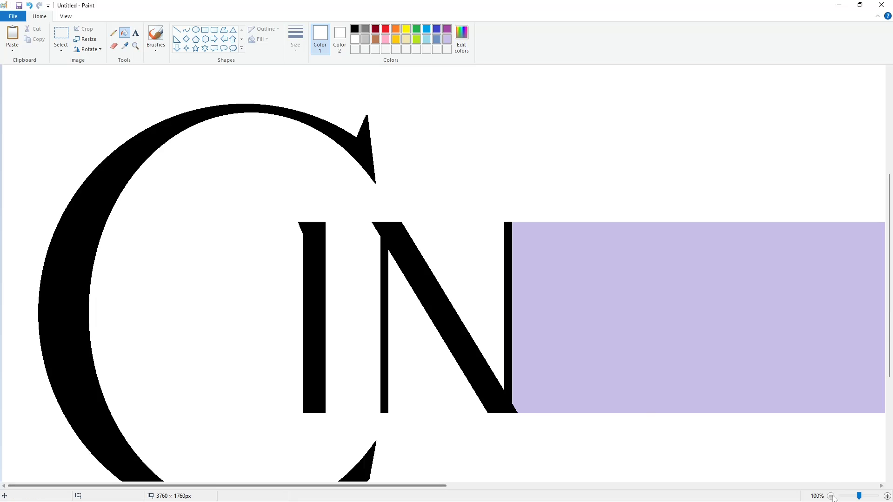
{"action": "left_click", "coordinate": [829, 496]}
Step: Copy the letter I and place the duplicate on the lavender band just right of the N, nudging it slightly right
{"action": "left_click", "coordinate": [61, 33]}
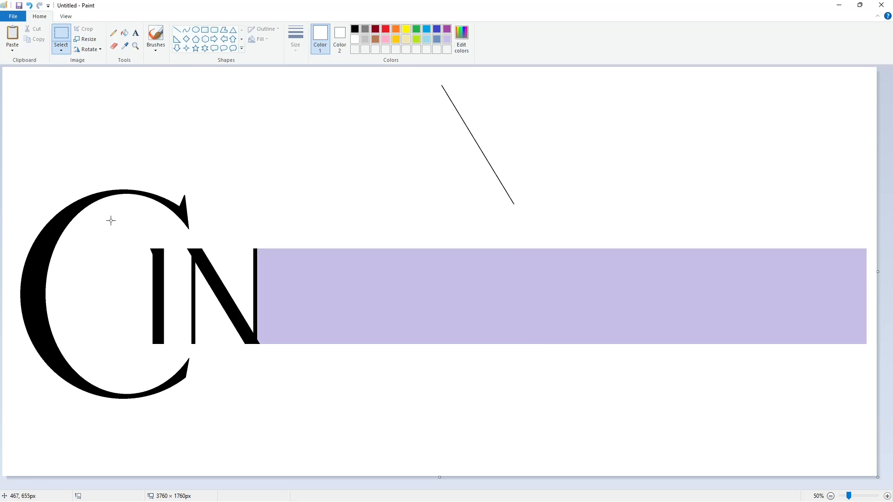
{"action": "left_click_drag", "start_coordinate": [126, 233], "coordinate": [177, 353]}
{"action": "left_click", "coordinate": [409, 417]}
{"action": "key", "text": "ctrl+v"}
{"action": "left_click_drag", "start_coordinate": [35, 126], "coordinate": [285, 291]}
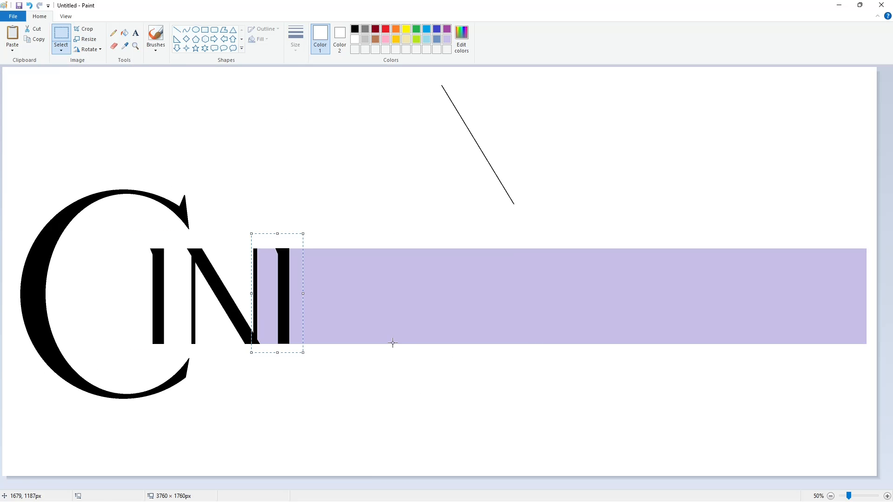
{"action": "key", "text": "Right"}
{"action": "key", "text": "Right"}
{"action": "key", "text": "Right"}
{"action": "key", "text": "Right"}
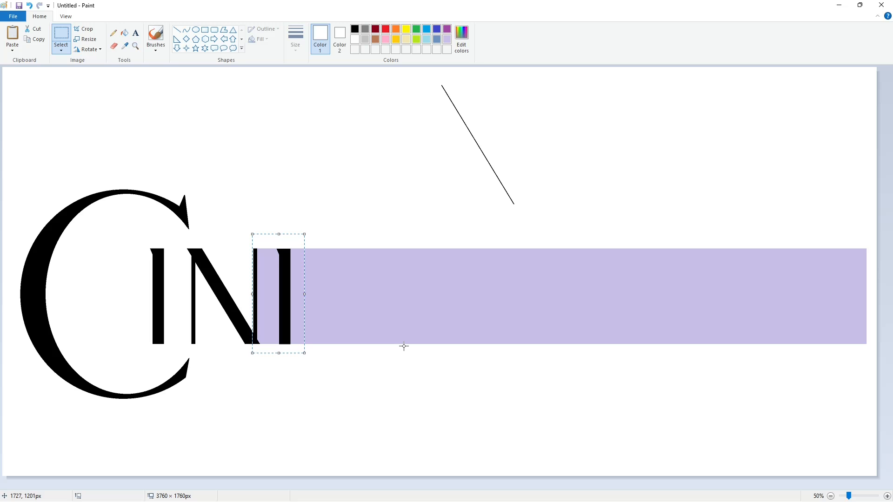
Step: Fill the duplicated I beside the N purple and cover it with a fresh black copy of the I, nudged into exact alignment
{"action": "left_click", "coordinate": [466, 368]}
{"action": "scroll", "coordinate": [466, 368], "scroll_direction": "up", "scroll_amount": 1}
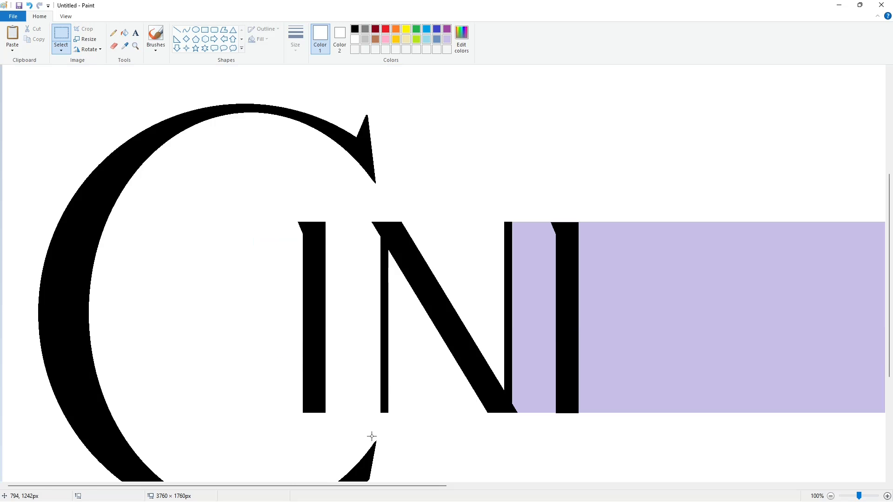
{"action": "left_click_drag", "start_coordinate": [317, 486], "coordinate": [409, 485]}
{"action": "left_click", "coordinate": [446, 29]}
{"action": "left_click", "coordinate": [124, 33]}
{"action": "left_click", "coordinate": [380, 251]}
{"action": "key", "text": "ctrl+v"}
{"action": "left_click_drag", "start_coordinate": [70, 203], "coordinate": [390, 329]}
{"action": "key", "text": "Left"}
{"action": "key", "text": "Left"}
{"action": "key", "text": "Down"}
{"action": "key", "text": "Down"}
{"action": "key", "text": "Down"}
{"action": "left_click", "coordinate": [499, 323]}
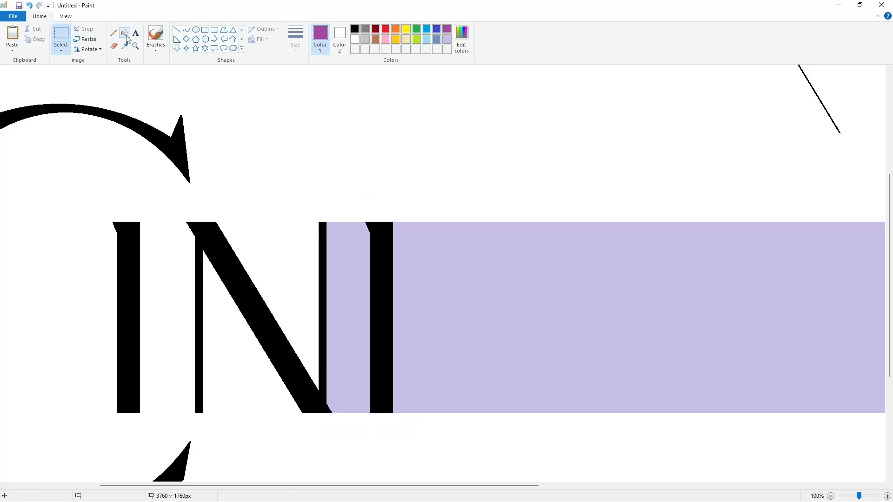
Step: Fill the white canvas background purple and refill it white
{"action": "left_click", "coordinate": [125, 33]}
{"action": "left_click", "coordinate": [278, 139]}
{"action": "left_click", "coordinate": [354, 39]}
{"action": "left_click", "coordinate": [725, 432]}
Step: Draw a black ellipse about 321 × 407 px from the second I's stem and a smaller one about 227 × 371 px inside it
{"action": "scroll", "coordinate": [723, 431], "scroll_direction": "down", "scroll_amount": 1}
{"action": "left_click", "coordinate": [196, 29]}
{"action": "left_click", "coordinate": [355, 29]}
{"action": "left_click_drag", "start_coordinate": [283, 251], "coordinate": [357, 344]}
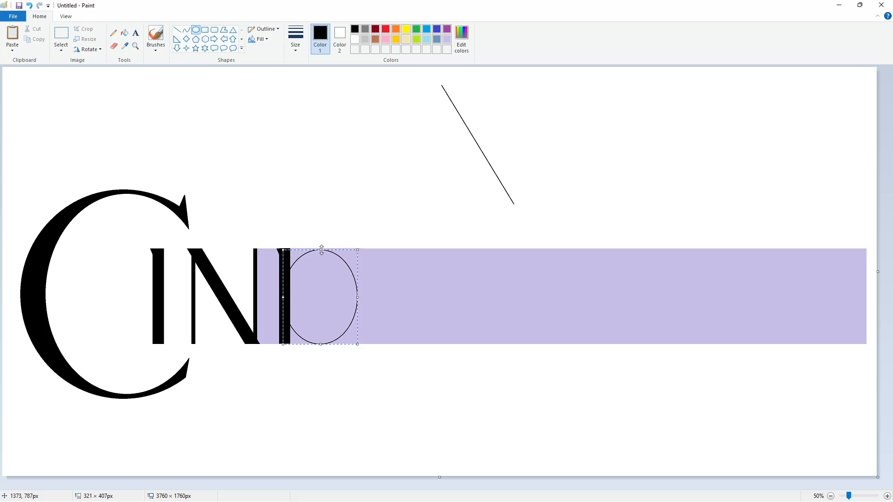
{"action": "mouse_move", "coordinate": [321, 249]}
{"action": "left_mouse_down"}
{"action": "mouse_move", "coordinate": [331, 339]}
{"action": "mouse_move", "coordinate": [344, 340]}
{"action": "left_mouse_up"}
{"action": "left_click", "coordinate": [386, 177]}
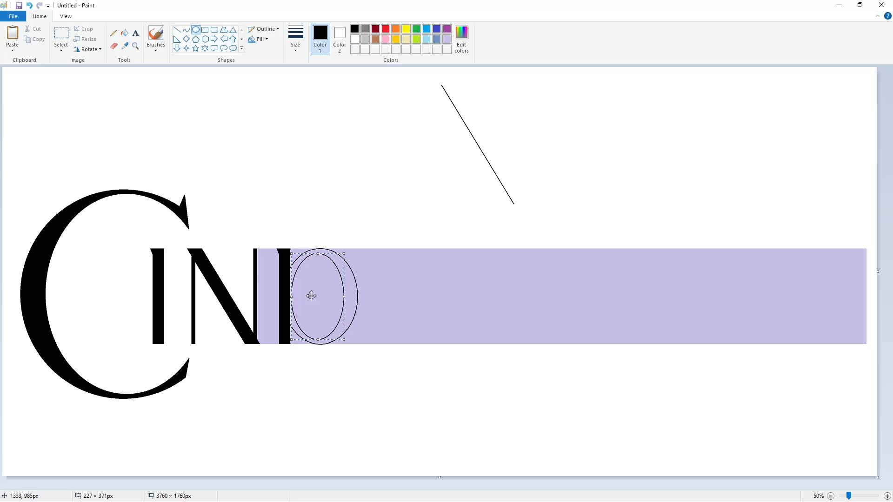
Step: Stretch the inner ellipse to about 392 px tall and widen it leftward past the I's stem, keeping its right edge in place
{"action": "left_click_drag", "start_coordinate": [291, 296], "coordinate": [283, 297]}
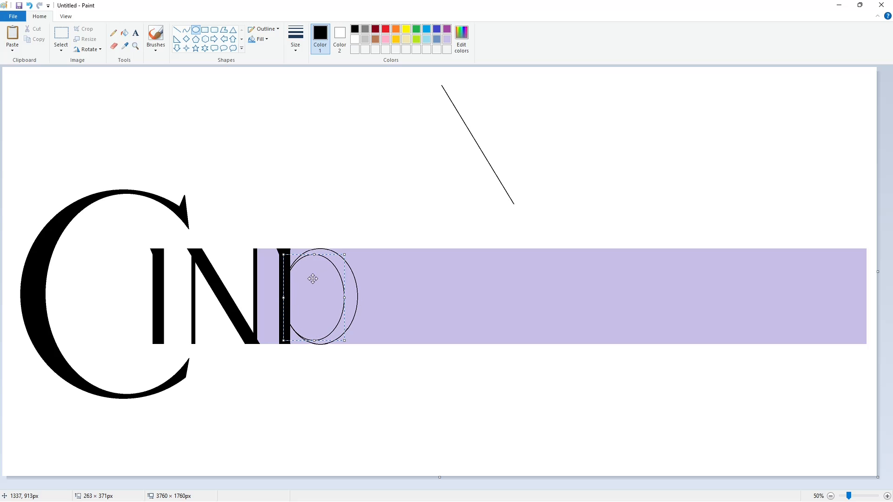
{"action": "left_click_drag", "start_coordinate": [314, 254], "coordinate": [315, 250]}
{"action": "left_click_drag", "start_coordinate": [314, 289], "coordinate": [280, 296]}
{"action": "left_click_drag", "start_coordinate": [312, 295], "coordinate": [313, 295]}
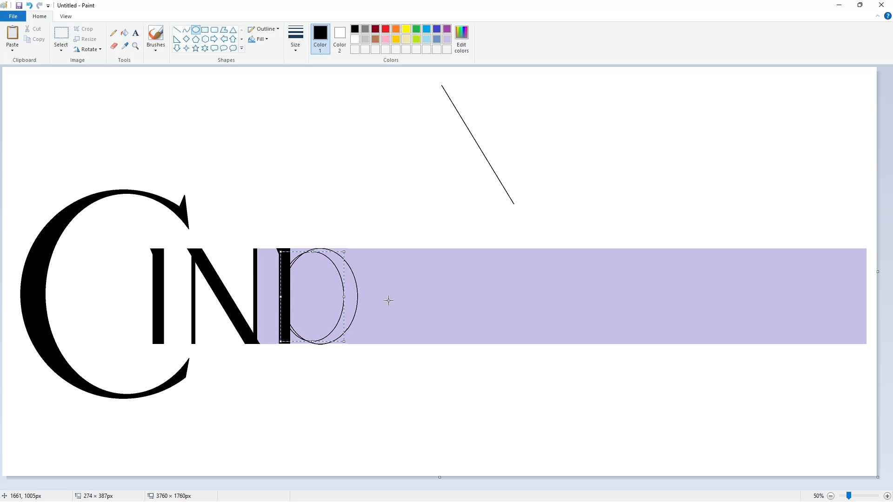
{"action": "left_click_drag", "start_coordinate": [313, 254], "coordinate": [412, 250]}
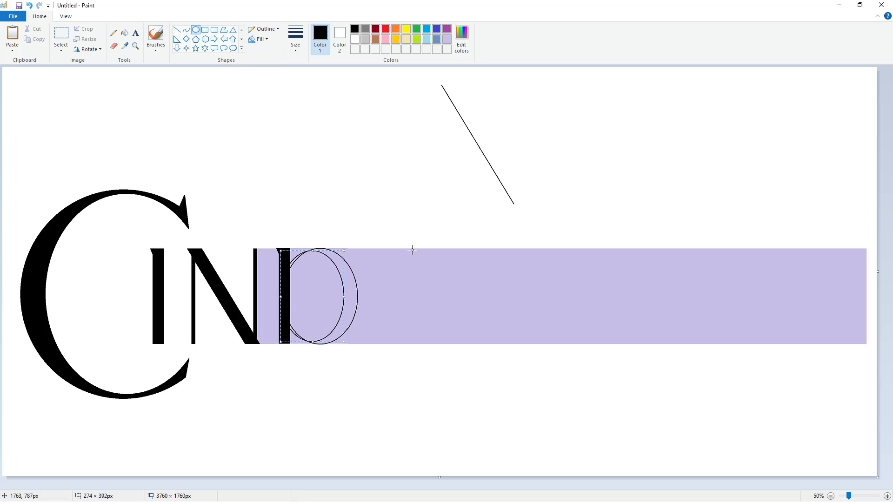
{"action": "left_click_drag", "start_coordinate": [281, 297], "coordinate": [272, 297]}
{"action": "left_click", "coordinate": [382, 302]}
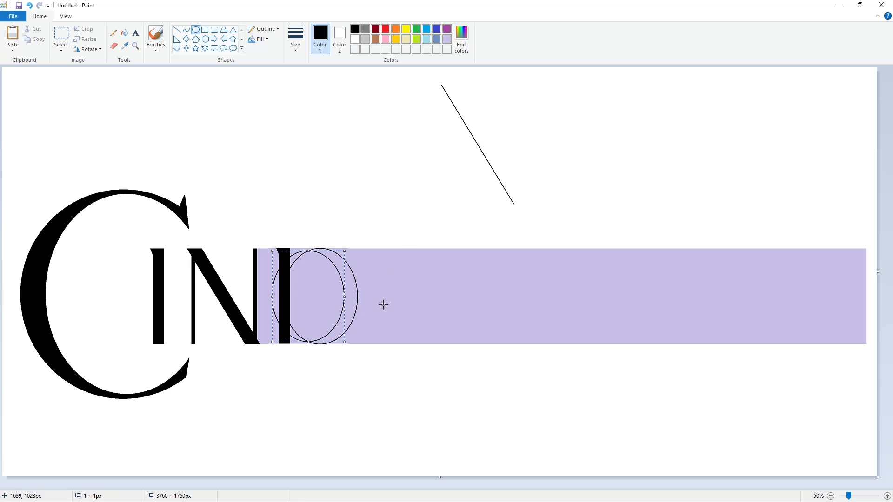
Step: Fill the crescent and the small areas between the two ellipses and the stem black to form a D
{"action": "left_click", "coordinate": [887, 496]}
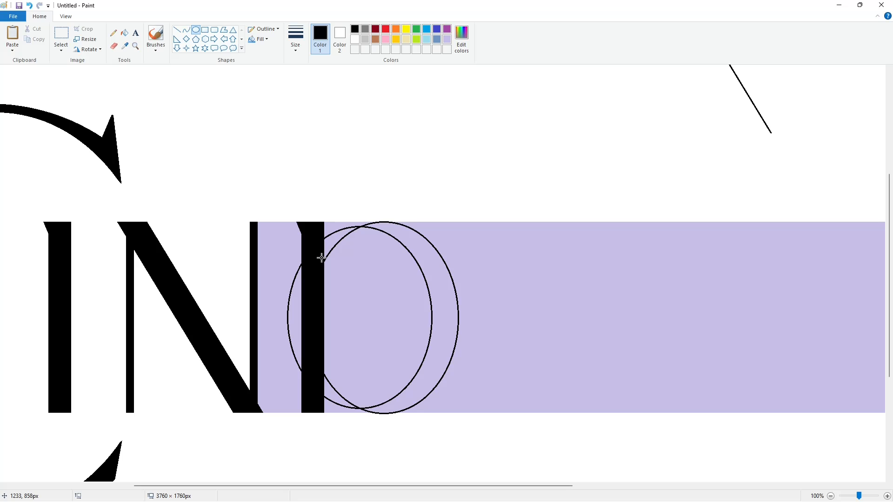
{"action": "left_click", "coordinate": [125, 33]}
{"action": "left_click", "coordinate": [383, 227]}
{"action": "left_click", "coordinate": [342, 235]}
{"action": "left_click", "coordinate": [334, 226]}
{"action": "left_click", "coordinate": [344, 409]}
{"action": "left_click", "coordinate": [334, 399]}
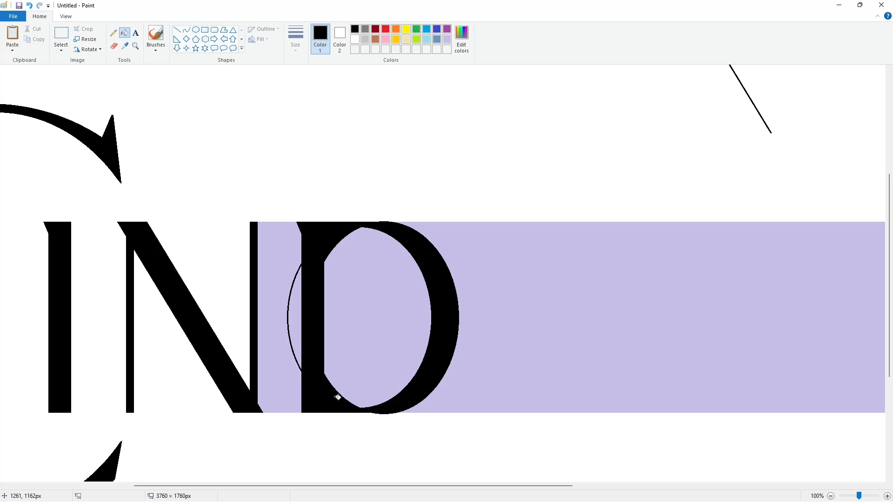
{"action": "left_click", "coordinate": [354, 39]}
{"action": "left_click", "coordinate": [177, 29]}
{"action": "left_click_drag", "start_coordinate": [366, 401], "coordinate": [319, 401]}
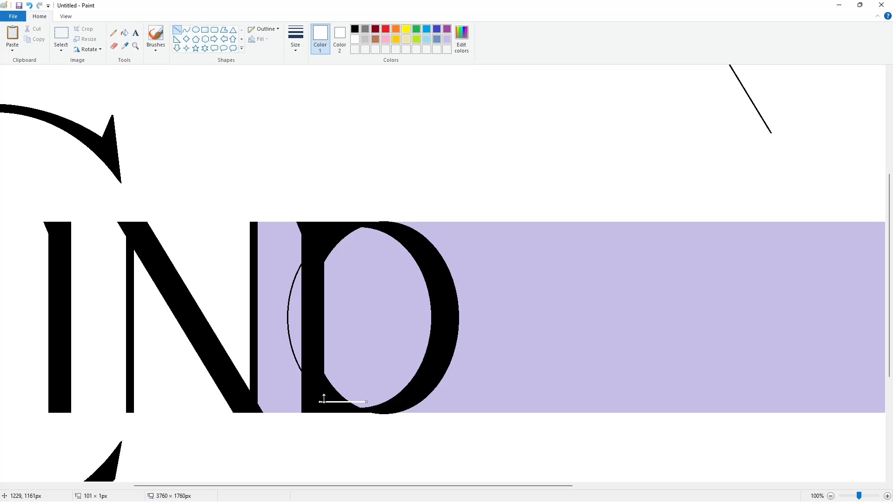
{"action": "key", "text": "Down"}
{"action": "key", "text": "Down"}
{"action": "key", "text": "Down"}
{"action": "key", "text": "Down"}
{"action": "key", "text": "Down"}
{"action": "key", "text": "Down"}
{"action": "key", "text": "Down"}
{"action": "key", "text": "Down"}
{"action": "key", "text": "Down"}
{"action": "key", "text": "Down"}
{"action": "key", "text": "Down"}
{"action": "left_click", "coordinate": [392, 340]}
{"action": "key", "text": "ctrl+z"}
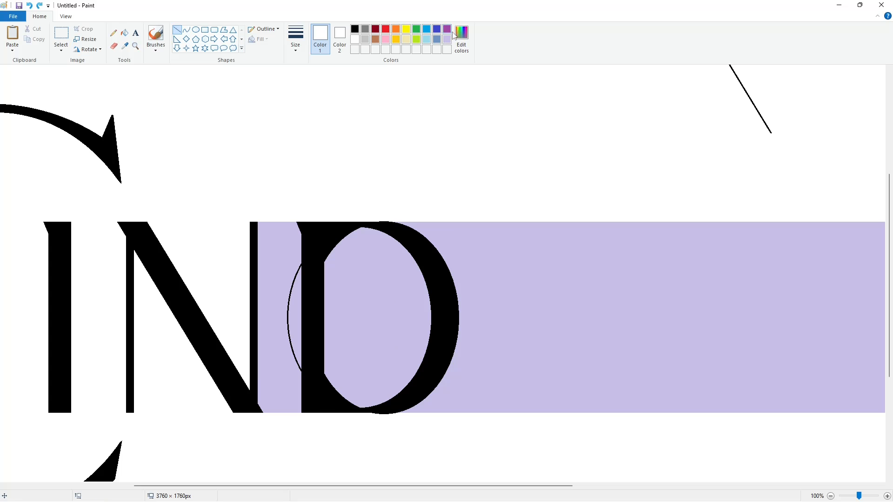
Step: Draw short horizontal lavender lines across the D's upper and lower inner corners, level with the ends of the inner curve
{"action": "left_click", "coordinate": [447, 39]}
{"action": "key", "text": "Down"}
{"action": "key", "text": "Down"}
{"action": "key", "text": "Down"}
{"action": "key", "text": "Down"}
{"action": "left_click_drag", "start_coordinate": [360, 229], "coordinate": [317, 230]}
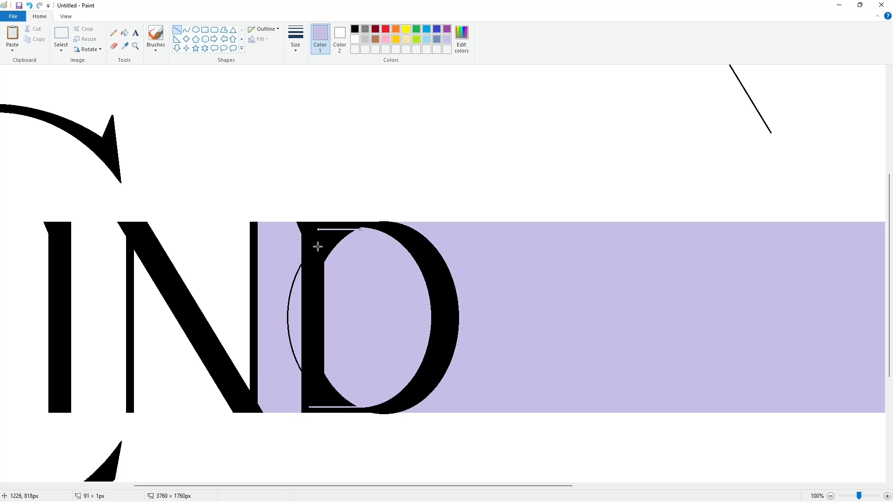
{"action": "key", "text": "Up"}
{"action": "key", "text": "Up"}
{"action": "left_click", "coordinate": [382, 300]}
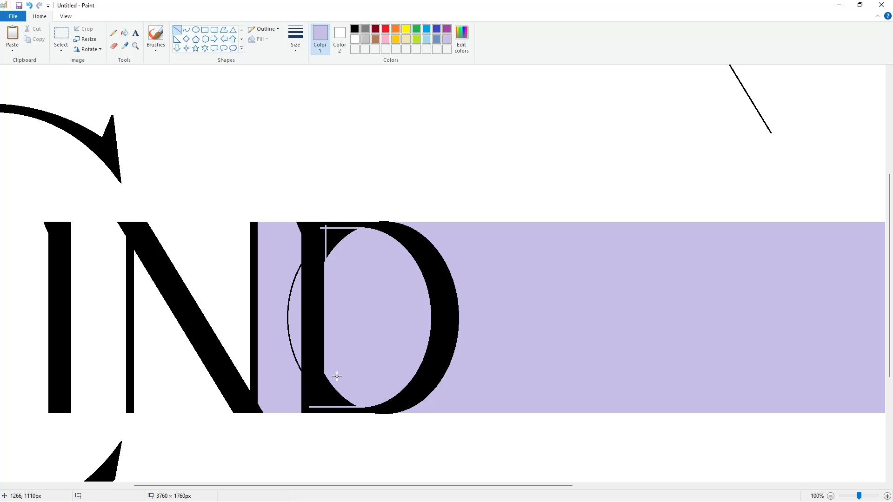
Step: Close off the D's lower inner corner with a vertical lavender line along the stem, and fill both inner corners lavender
{"action": "left_click_drag", "start_coordinate": [336, 376], "coordinate": [339, 409]}
{"action": "key", "text": "Left"}
{"action": "key", "text": "Left"}
{"action": "left_click", "coordinate": [386, 346]}
{"action": "left_click", "coordinate": [125, 32]}
{"action": "left_click", "coordinate": [337, 237]}
{"action": "left_click", "coordinate": [338, 394]}
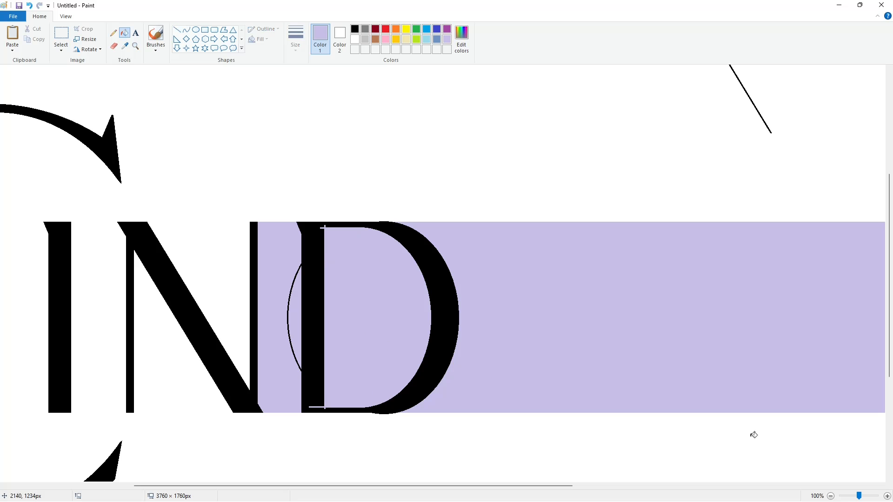
Step: Thicken the D's stem with a vertical black line about 397 px long just inside it, filling the gap black
{"action": "scroll", "coordinate": [754, 435], "scroll_direction": "down", "scroll_amount": 1}
{"action": "left_click", "coordinate": [177, 29]}
{"action": "left_click", "coordinate": [355, 29]}
{"action": "left_click_drag", "start_coordinate": [293, 251], "coordinate": [293, 343]}
{"action": "key", "text": "Left"}
{"action": "key", "text": "Left"}
{"action": "key", "text": "Left"}
{"action": "key", "text": "Left"}
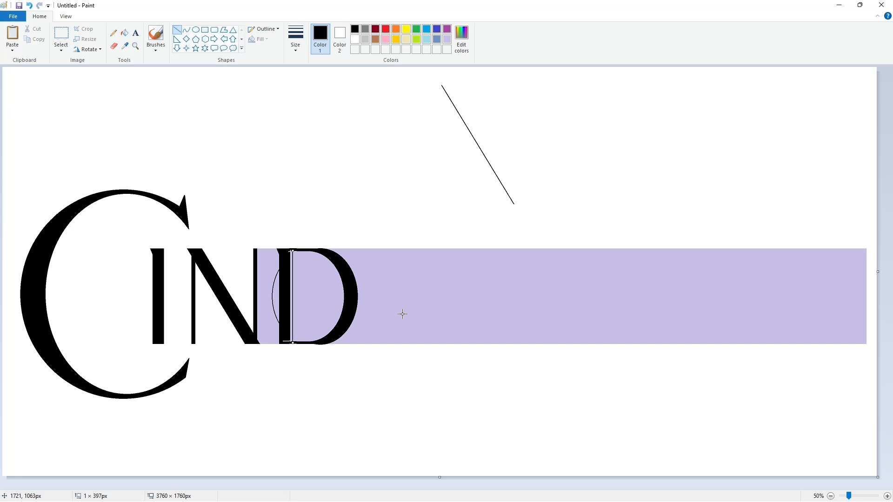
{"action": "left_click", "coordinate": [402, 314]}
{"action": "left_click", "coordinate": [861, 493]}
{"action": "left_click_drag", "start_coordinate": [199, 485], "coordinate": [293, 486]}
{"action": "left_click", "coordinate": [125, 33]}
{"action": "left_click", "coordinate": [392, 262]}
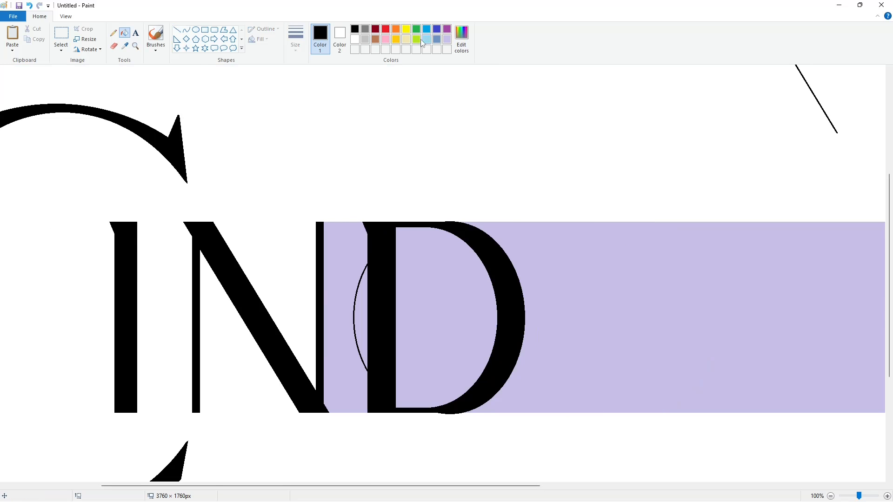
Step: Separate the stray arc from the D's stem with a vertical lavender line and trim the curve's overshoot beyond the band with white lines
{"action": "left_click", "coordinate": [446, 39]}
{"action": "left_click", "coordinate": [176, 29]}
{"action": "left_click_drag", "start_coordinate": [363, 249], "coordinate": [363, 387]}
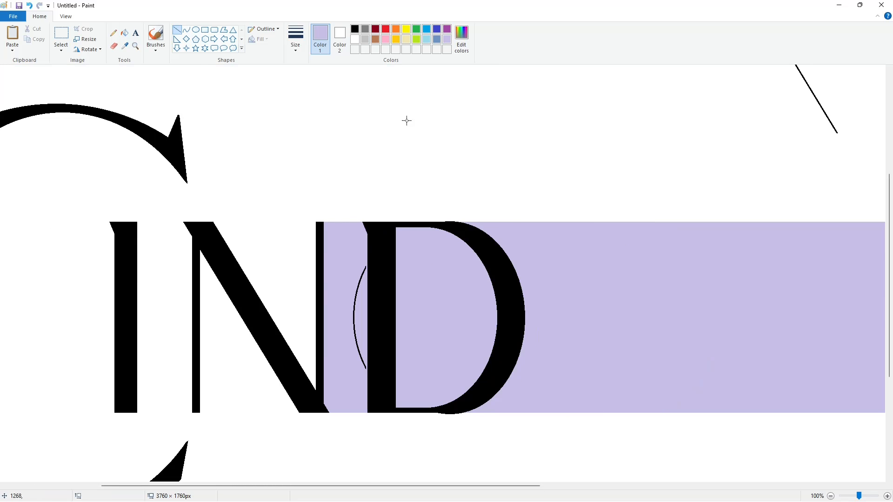
{"action": "left_click", "coordinate": [354, 39]}
{"action": "left_click_drag", "start_coordinate": [423, 421], "coordinate": [493, 420]}
Step: Fill the band between the N and D, the leftover arc and the D's interior white
{"action": "left_click", "coordinate": [124, 33]}
{"action": "left_click", "coordinate": [359, 269]}
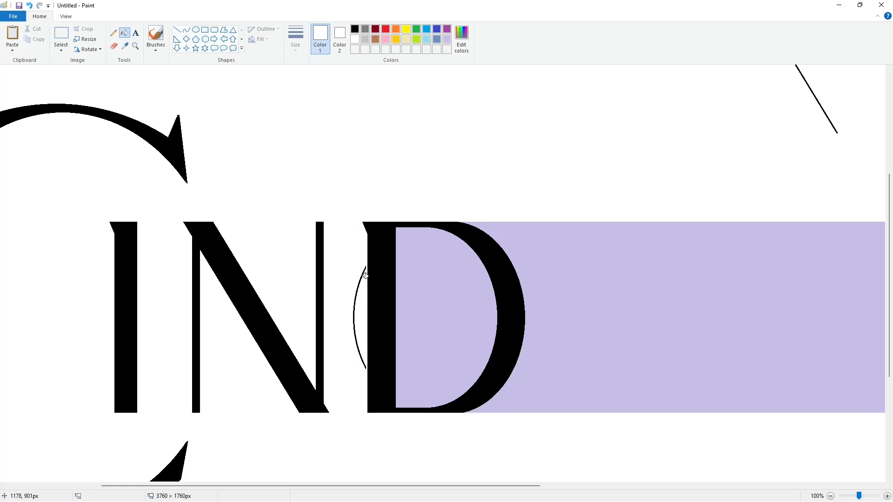
{"action": "left_click", "coordinate": [362, 275]}
{"action": "left_click", "coordinate": [492, 314]}
Step: Paste another copy of the I and place it on the lavender band just right of the D
{"action": "scroll", "coordinate": [692, 390], "scroll_direction": "down", "scroll_amount": 1}
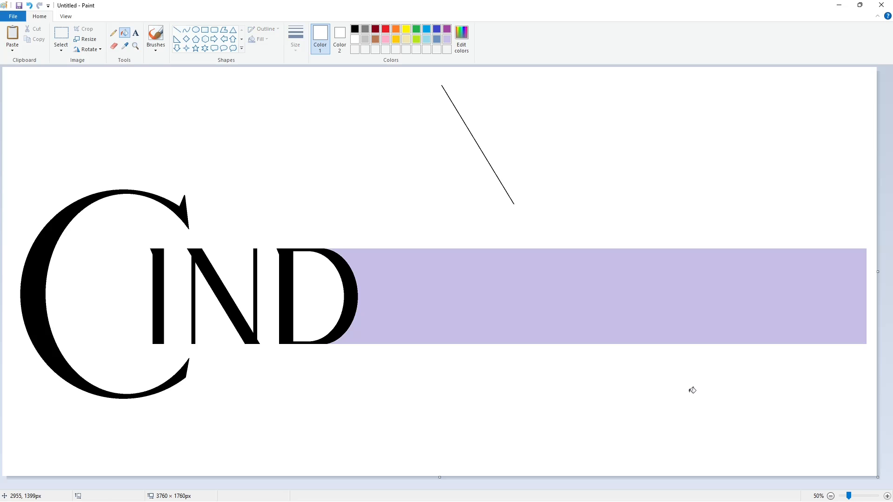
{"action": "key", "text": "ctrl+v"}
{"action": "left_click_drag", "start_coordinate": [34, 125], "coordinate": [382, 292]}
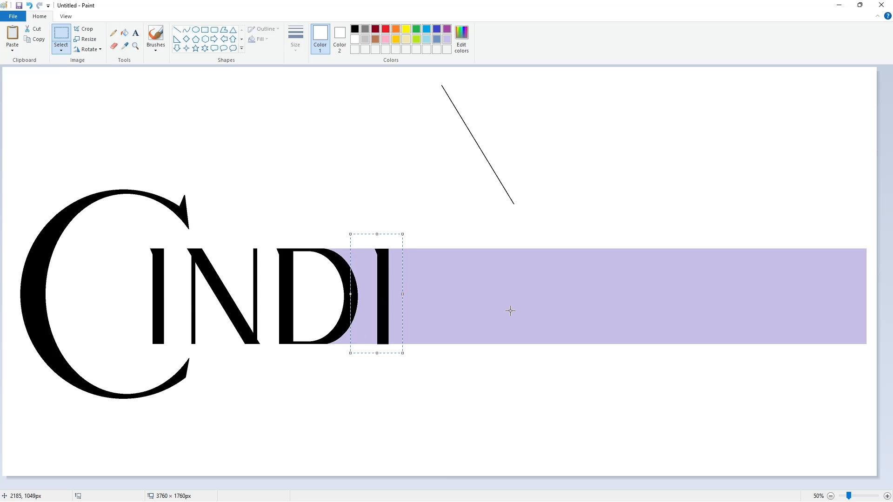
{"action": "left_click", "coordinate": [701, 431]}
Step: Fill the I right of the D purple and cover it with a fresh black copy of the I, nudged into exact alignment
{"action": "scroll", "coordinate": [406, 491], "scroll_direction": "up", "scroll_amount": 1}
{"action": "left_click", "coordinate": [447, 29]}
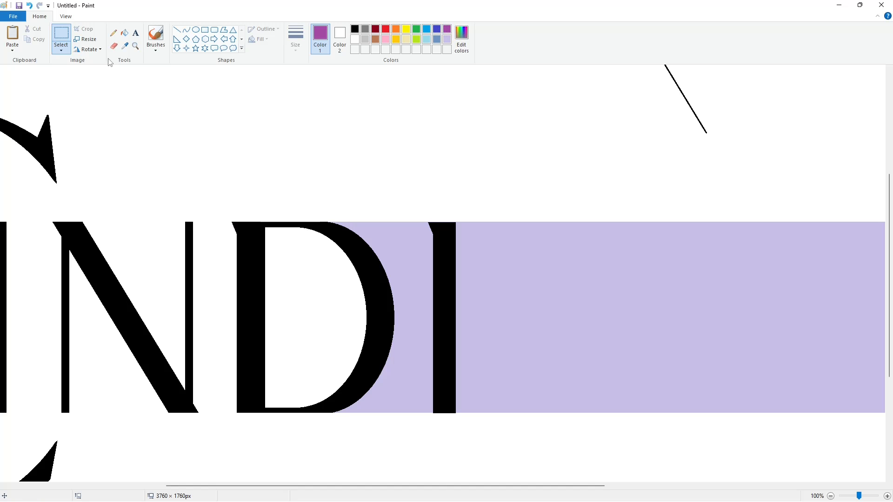
{"action": "left_click", "coordinate": [125, 33]}
{"action": "left_click", "coordinate": [444, 233]}
{"action": "key", "text": "ctrl+v"}
{"action": "left_click_drag", "start_coordinate": [62, 191], "coordinate": [440, 317]}
{"action": "key", "text": "Left"}
{"action": "key", "text": "Left"}
{"action": "key", "text": "Left"}
{"action": "key", "text": "Up"}
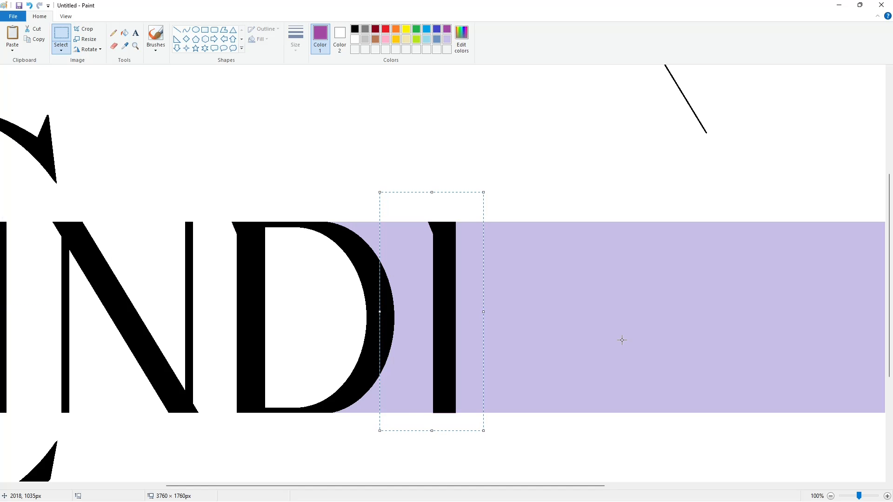
{"action": "left_click", "coordinate": [622, 339]}
Step: Fill the background purple and back to white, and fill the lavender gap between the D and the last I white
{"action": "left_click", "coordinate": [124, 33]}
{"action": "left_click", "coordinate": [382, 214]}
{"action": "left_click", "coordinate": [354, 39]}
{"action": "left_click", "coordinate": [642, 443]}
{"action": "left_click", "coordinate": [417, 349]}
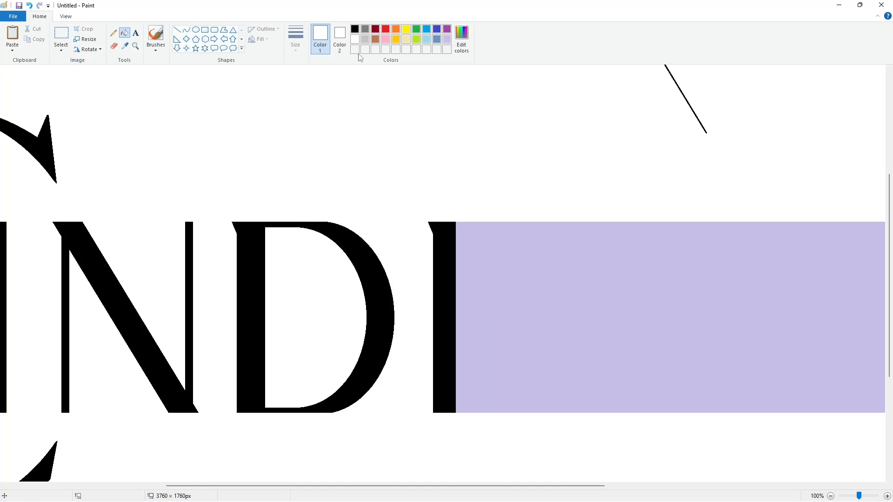
Step: Outline a thin top arm ending in a slanted serif on the last I with black lines, and fill it black to start an E
{"action": "left_click", "coordinate": [177, 29]}
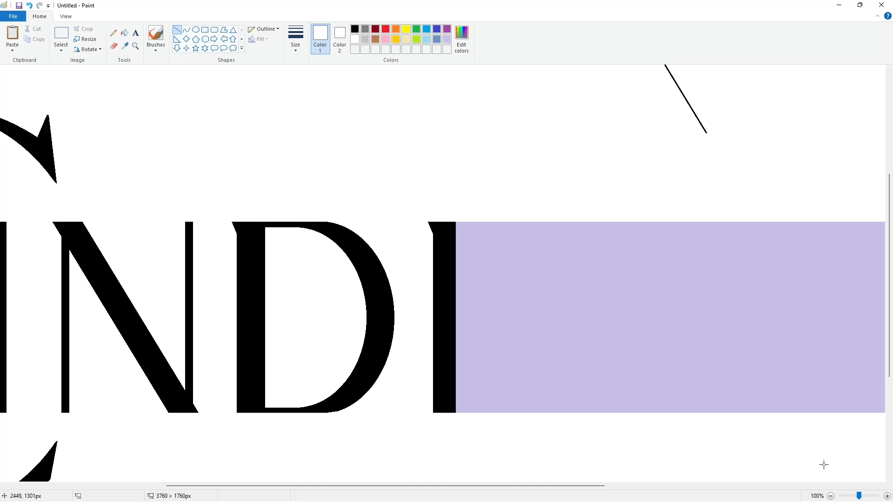
{"action": "scroll", "coordinate": [823, 464], "scroll_direction": "down", "scroll_amount": 1}
{"action": "left_click", "coordinate": [355, 29]}
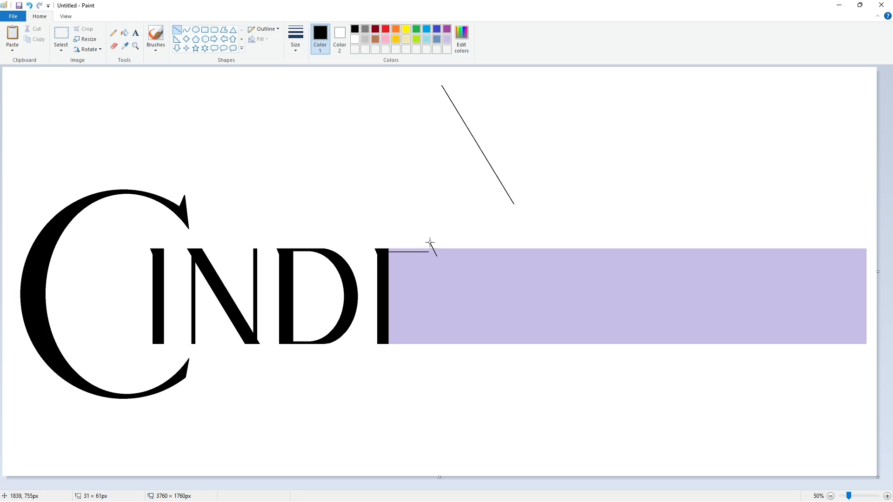
{"action": "scroll", "coordinate": [807, 465], "scroll_direction": "up", "scroll_amount": 1}
{"action": "left_click_drag", "start_coordinate": [467, 332], "coordinate": [483, 341]}
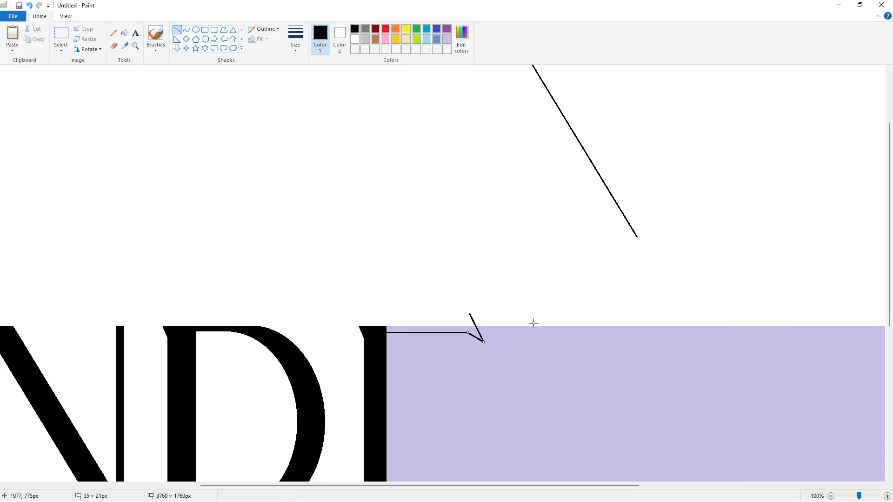
{"action": "left_click", "coordinate": [125, 33]}
{"action": "left_click", "coordinate": [430, 330]}
Step: Trim the serif's line end protruding above the E's top arm with a white line and a white fill
{"action": "left_click", "coordinate": [177, 30]}
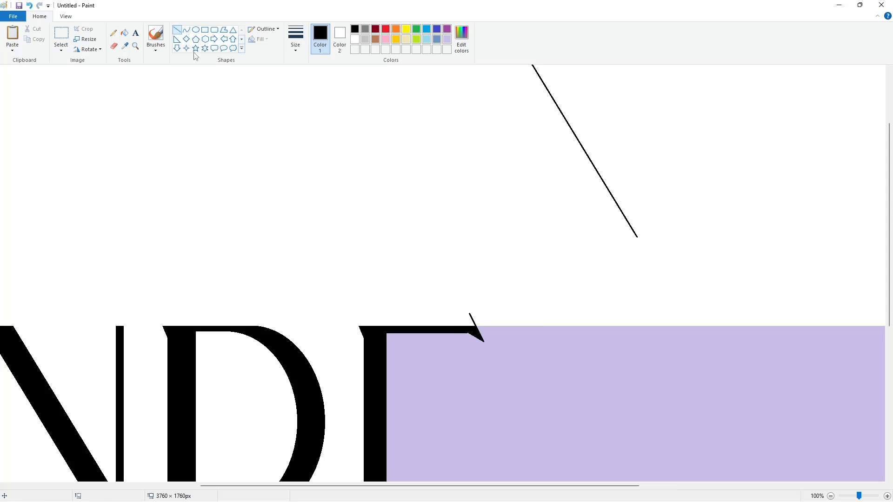
{"action": "left_click", "coordinate": [355, 39]}
{"action": "left_click_drag", "start_coordinate": [466, 323], "coordinate": [496, 323]}
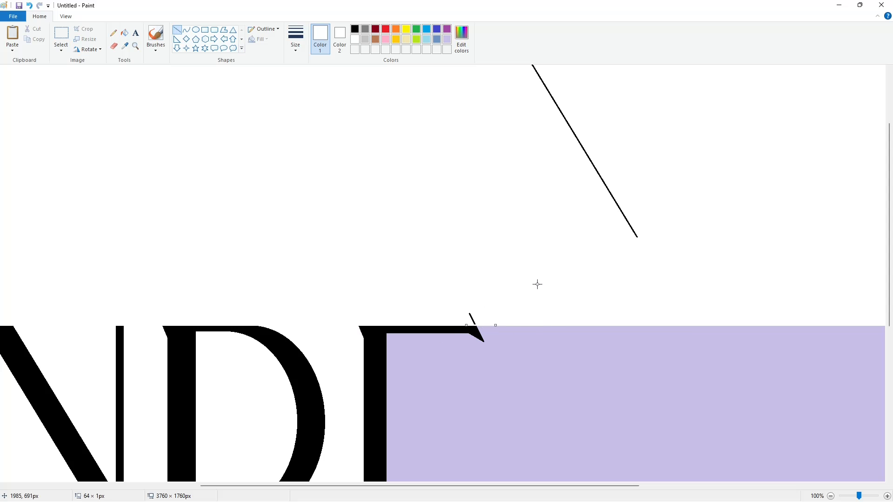
{"action": "left_click", "coordinate": [125, 33]}
{"action": "left_click", "coordinate": [472, 317]}
Step: Copy the E's top arm with the upper part of its stem into the empty space above the letters and fill its lavender area white
{"action": "left_click", "coordinate": [61, 38]}
{"action": "mouse_move", "coordinate": [343, 303]}
{"action": "left_mouse_down"}
{"action": "mouse_move", "coordinate": [502, 367]}
{"action": "mouse_move", "coordinate": [377, 197]}
{"action": "left_mouse_up"}
{"action": "left_click", "coordinate": [66, 69]}
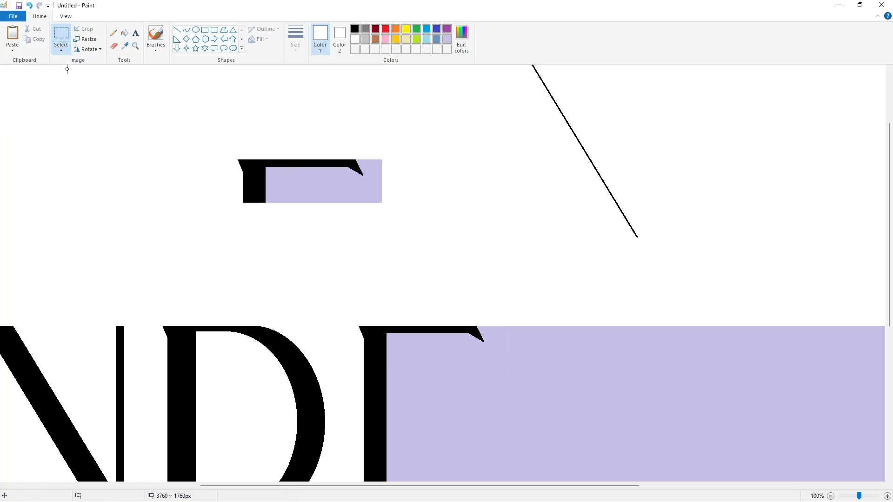
{"action": "left_click", "coordinate": [125, 32]}
{"action": "left_click", "coordinate": [326, 181]}
Step: Paste the copied top arm, flip it vertically and align it at the foot of the last stem as the E's bottom arm
{"action": "key", "text": "ctrl+v"}
{"action": "left_click", "coordinate": [89, 50]}
{"action": "left_click", "coordinate": [93, 90]}
{"action": "scroll", "coordinate": [458, 142], "scroll_direction": "down", "scroll_amount": 5}
{"action": "left_click_drag", "start_coordinate": [106, 152], "coordinate": [417, 266]}
{"action": "key", "text": "Down"}
{"action": "key", "text": "Down"}
{"action": "key", "text": "Down"}
{"action": "key", "text": "Down"}
{"action": "key", "text": "Down"}
{"action": "key", "text": "Down"}
{"action": "key", "text": "Down"}
{"action": "key", "text": "Down"}
{"action": "key", "text": "Down"}
{"action": "key", "text": "Down"}
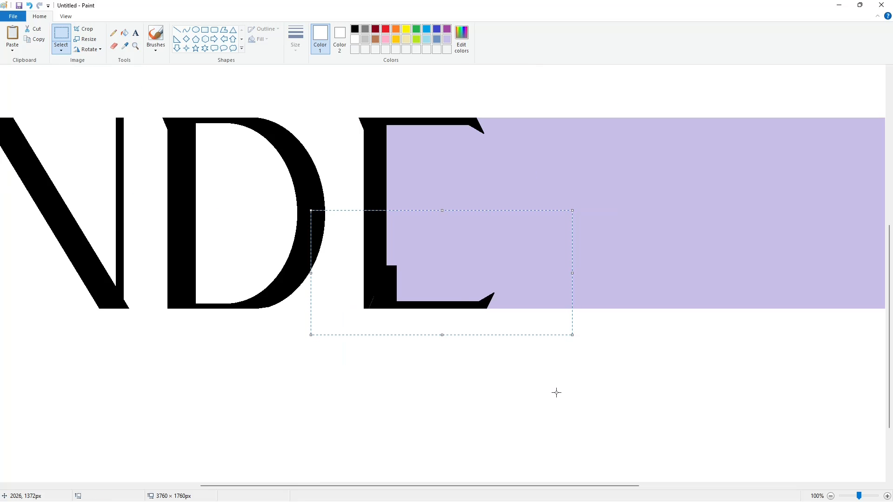
{"action": "key", "text": "Left"}
{"action": "key", "text": "Left"}
{"action": "key", "text": "Left"}
{"action": "key", "text": "Left"}
{"action": "key", "text": "Left"}
{"action": "key", "text": "Left"}
{"action": "key", "text": "Left"}
{"action": "key", "text": "Left"}
{"action": "key", "text": "Left"}
{"action": "key", "text": "Left"}
{"action": "key", "text": "Left"}
{"action": "key", "text": "Left"}
{"action": "left_click", "coordinate": [556, 393]}
{"action": "left_click", "coordinate": [125, 33]}
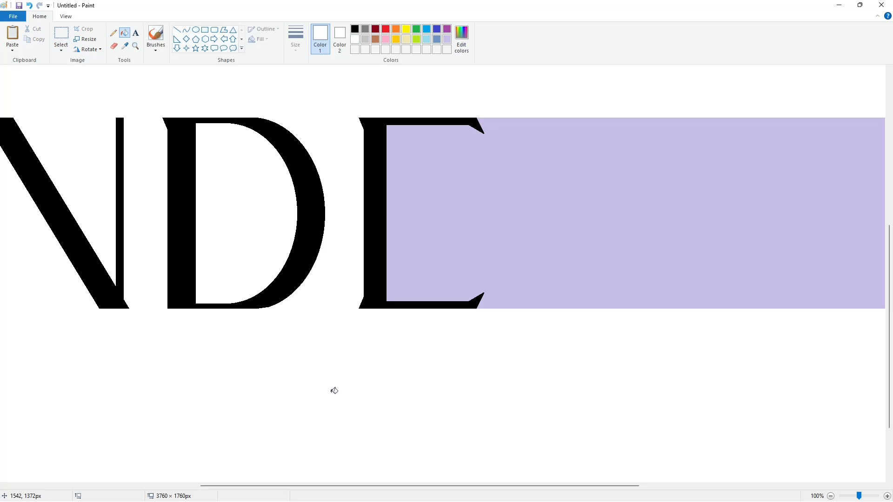
{"action": "left_click", "coordinate": [61, 34]}
{"action": "scroll", "coordinate": [812, 492], "scroll_direction": "down", "scroll_amount": 1}
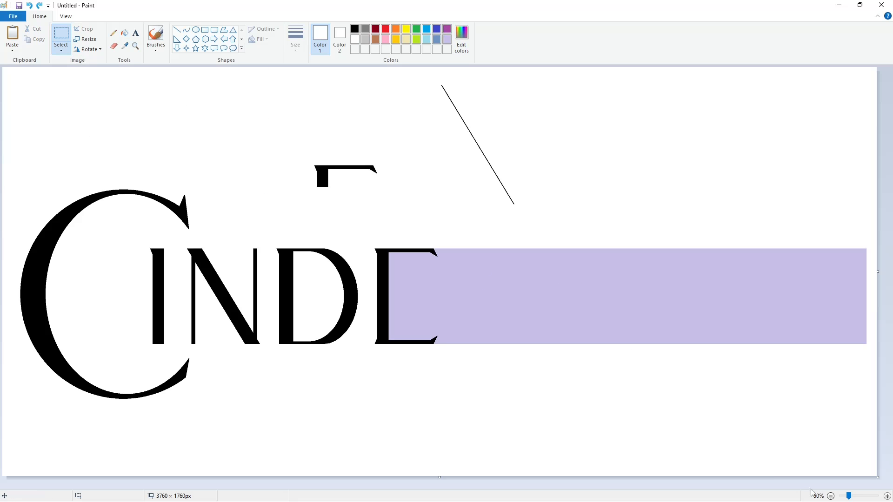
Step: Draw a thin black rectangle from the E's stem as its middle arm and fill it black
{"action": "left_click", "coordinate": [204, 30]}
{"action": "left_click", "coordinate": [355, 29]}
{"action": "mouse_move", "coordinate": [430, 288]}
{"action": "left_mouse_down"}
{"action": "mouse_move", "coordinate": [378, 293]}
{"action": "mouse_move", "coordinate": [409, 304]}
{"action": "left_mouse_up"}
{"action": "left_click", "coordinate": [124, 32]}
{"action": "left_click", "coordinate": [409, 291]}
Step: Cut the end of the E's middle arm at a slant with a lavender line and fill the cut-off corner lavender
{"action": "left_click", "coordinate": [177, 30]}
{"action": "left_click", "coordinate": [125, 46]}
{"action": "left_click", "coordinate": [438, 299]}
{"action": "left_click", "coordinate": [531, 324]}
{"action": "left_click", "coordinate": [886, 495]}
{"action": "scroll", "coordinate": [697, 455], "scroll_direction": "down", "scroll_amount": 4}
{"action": "left_click_drag", "start_coordinate": [418, 486], "coordinate": [583, 486]}
{"action": "left_click", "coordinate": [124, 33]}
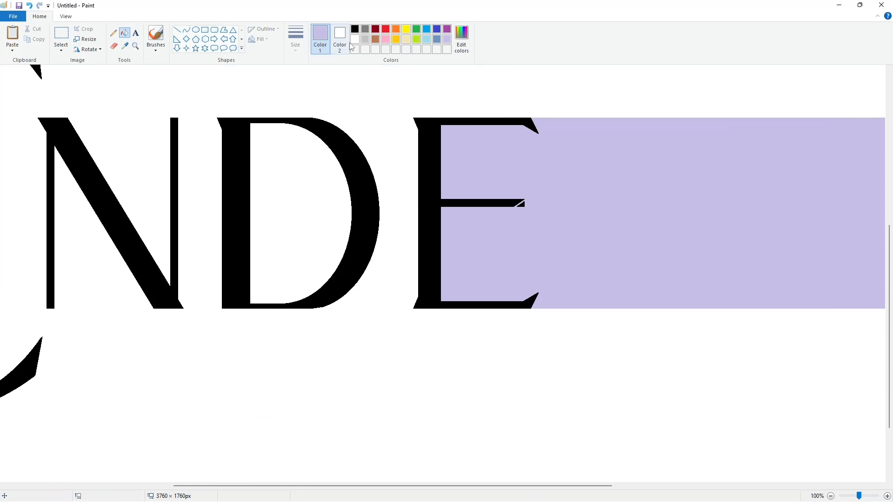
{"action": "left_click", "coordinate": [523, 204]}
{"action": "scroll", "coordinate": [639, 393], "scroll_direction": "down", "scroll_amount": 1}
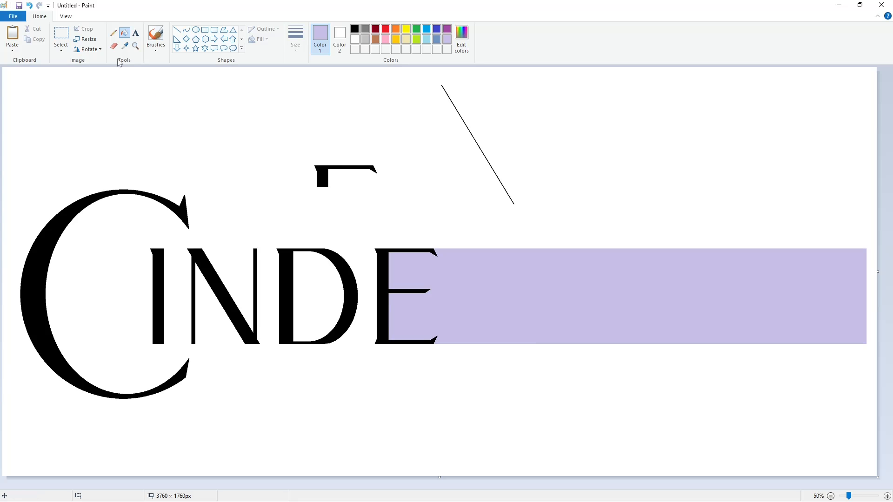
Step: Copy the first I and place the copy just after the E as the stem of an R
{"action": "key", "text": "ctrl+v"}
{"action": "key", "text": "ctrl+z"}
{"action": "left_click_drag", "start_coordinate": [134, 229], "coordinate": [180, 369]}
{"action": "key", "text": "ctrl+c"}
{"action": "key", "text": "ctrl+v"}
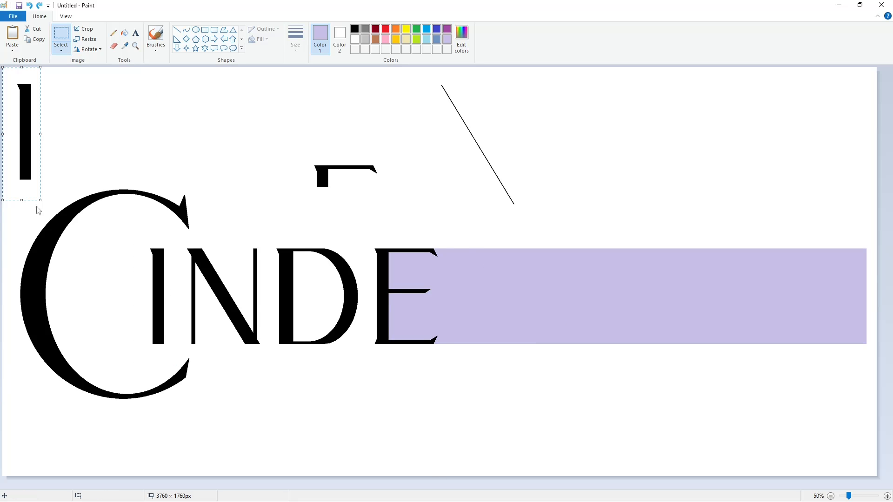
{"action": "left_click_drag", "start_coordinate": [15, 129], "coordinate": [454, 295]}
{"action": "key", "text": "Left"}
{"action": "key", "text": "Left"}
{"action": "key", "text": "Left"}
{"action": "key", "text": "Left"}
{"action": "key", "text": "Left"}
{"action": "key", "text": "Left"}
{"action": "left_click", "coordinate": [559, 398]}
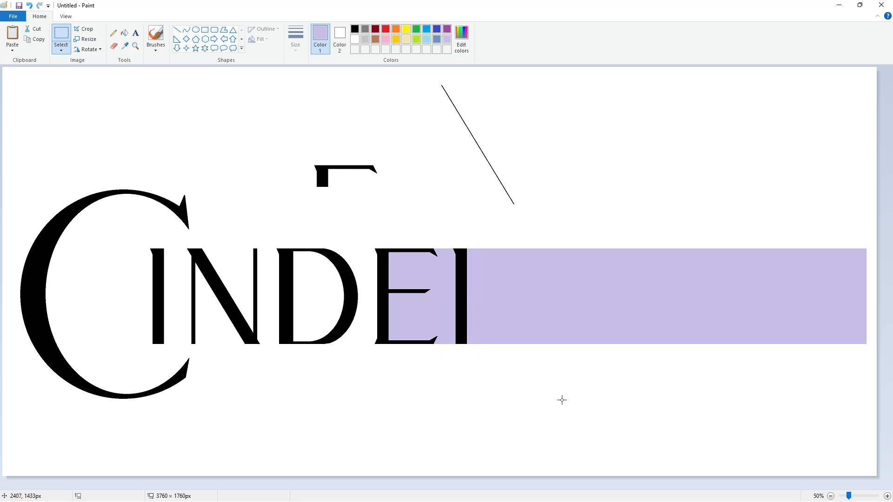
Step: Draw a black ellipse about 293 × 252 px over the new stem's upper half as the R's outer bowl
{"action": "left_click", "coordinate": [196, 29]}
{"action": "left_click", "coordinate": [354, 29]}
{"action": "left_click_drag", "start_coordinate": [466, 246], "coordinate": [522, 306]}
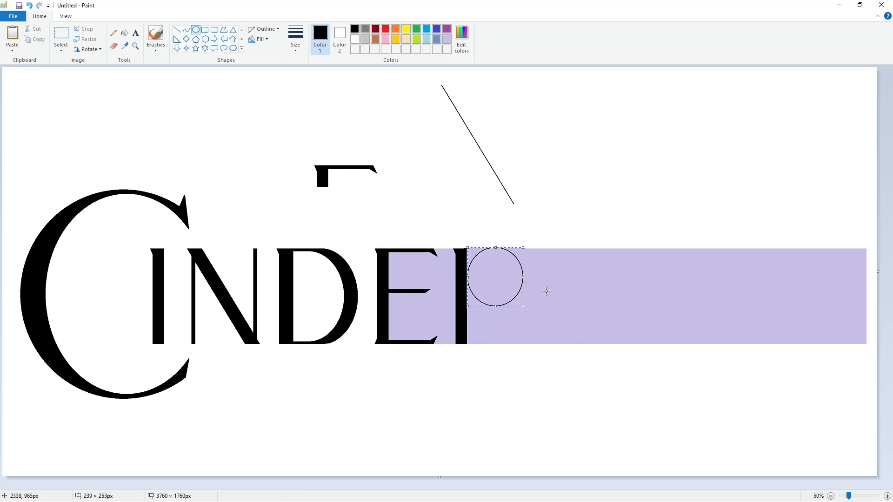
{"action": "left_click_drag", "start_coordinate": [465, 277], "coordinate": [454, 286]}
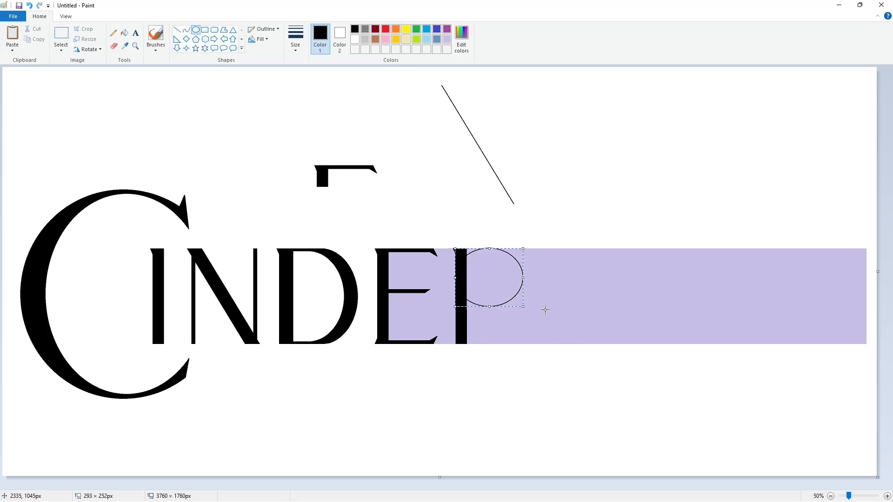
{"action": "left_click_drag", "start_coordinate": [523, 307], "coordinate": [523, 308]}
Step: Draw a narrower black ellipse about 216 × 233 px inside the R's bowl as its inner contour
{"action": "mouse_move", "coordinate": [489, 248]}
{"action": "left_mouse_down"}
{"action": "mouse_move", "coordinate": [512, 301]}
{"action": "mouse_move", "coordinate": [492, 305]}
{"action": "mouse_move", "coordinate": [488, 251]}
{"action": "mouse_move", "coordinate": [464, 278]}
{"action": "left_mouse_up"}
{"action": "left_click", "coordinate": [595, 293]}
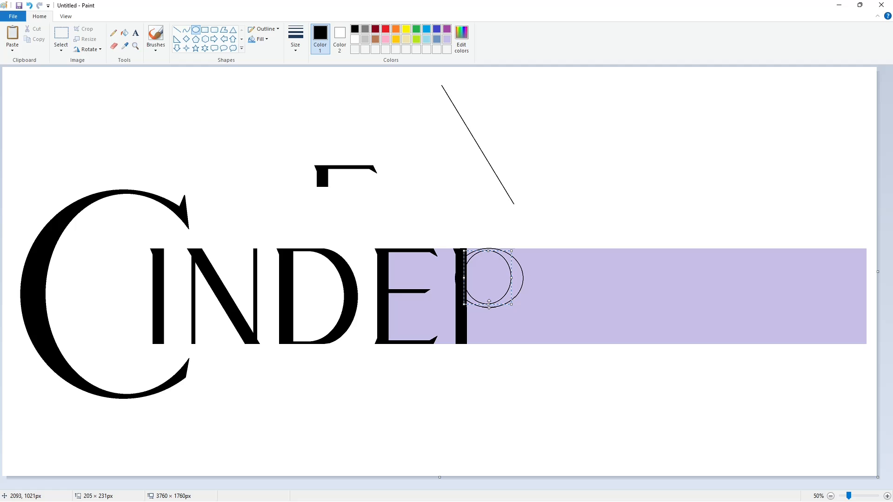
{"action": "key", "text": "Left"}
{"action": "key", "text": "Down"}
{"action": "left_click", "coordinate": [559, 305]}
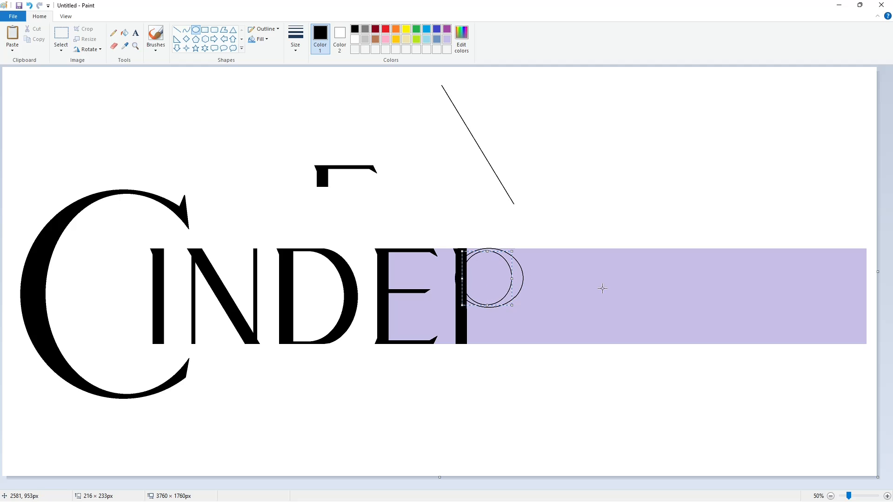
Step: Draw a slanted black line below the letters and paste two parallel copies of it under the R's bowl as its leg
{"action": "left_click_drag", "start_coordinate": [518, 337], "coordinate": [436, 403]}
{"action": "left_click", "coordinate": [61, 33]}
{"action": "left_click_drag", "start_coordinate": [389, 358], "coordinate": [522, 478]}
{"action": "key", "text": "ctrl+c"}
{"action": "key", "text": "ctrl+v"}
{"action": "left_click_drag", "start_coordinate": [53, 115], "coordinate": [517, 339]}
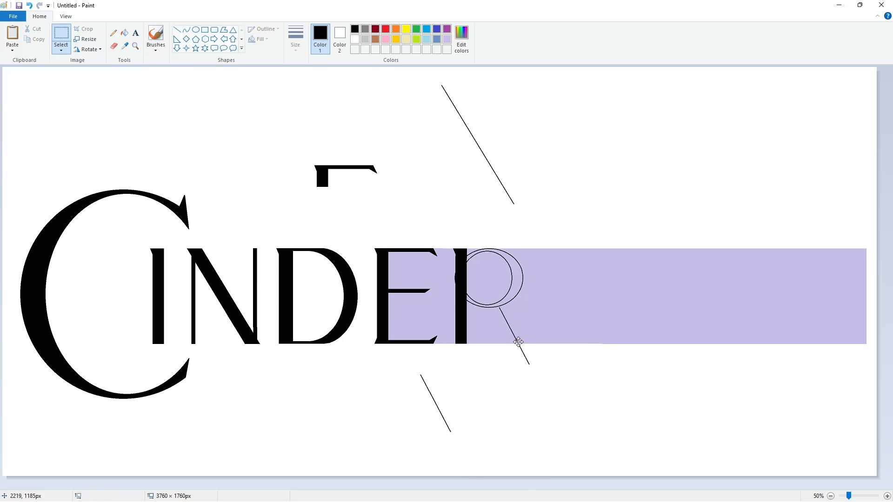
{"action": "key", "text": "ctrl+v"}
{"action": "left_click_drag", "start_coordinate": [555, 341], "coordinate": [554, 341]}
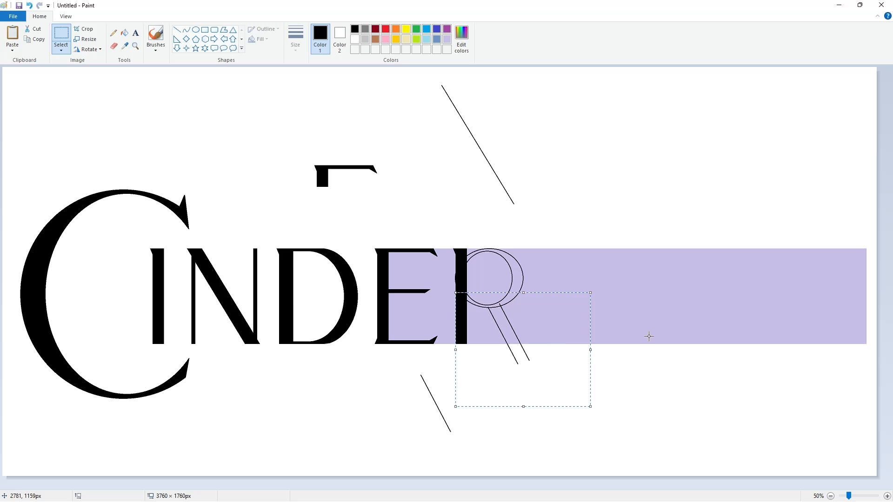
{"action": "left_click", "coordinate": [646, 337]}
Step: Fill the R's bowl and slanted leg with black
{"action": "left_click", "coordinate": [124, 33]}
{"action": "left_click", "coordinate": [494, 273]}
{"action": "left_click", "coordinate": [886, 495]}
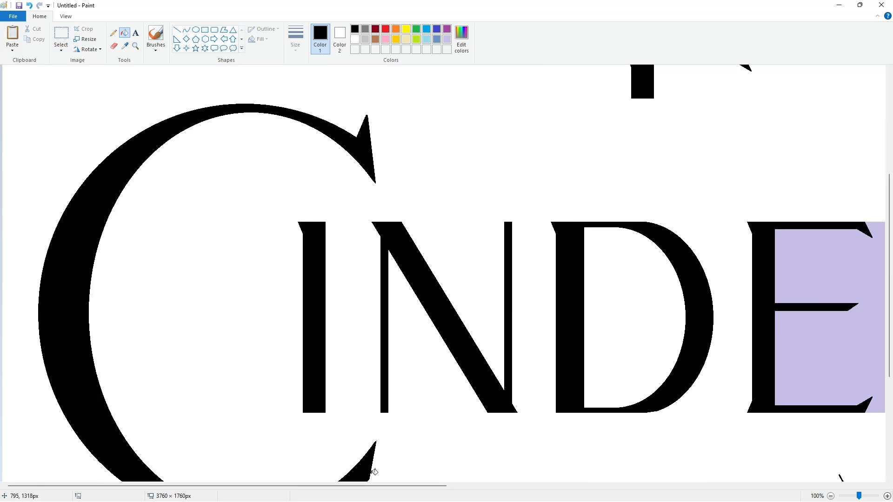
{"action": "left_click_drag", "start_coordinate": [372, 485], "coordinate": [594, 486]}
{"action": "left_click", "coordinate": [564, 351]}
{"action": "left_click", "coordinate": [504, 225]}
Step: Join the base of the R's bowl to the stem with a horizontal black line and fill the gap black
{"action": "left_click", "coordinate": [176, 29]}
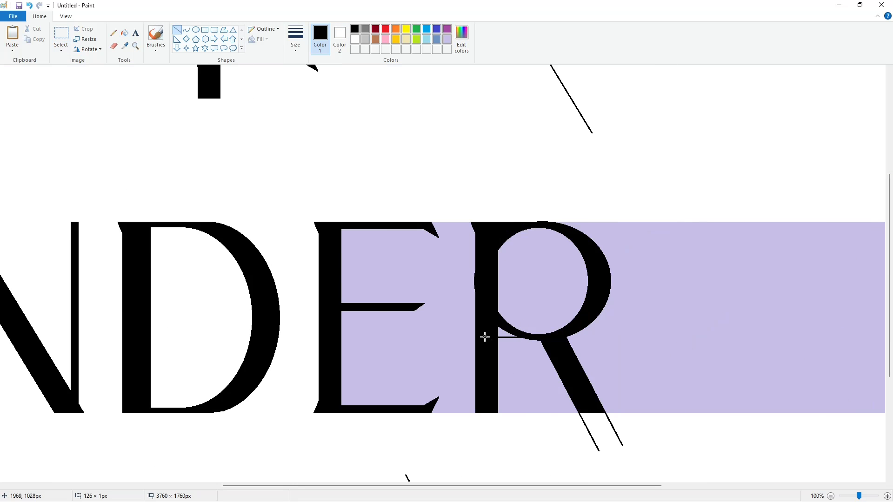
{"action": "left_click", "coordinate": [125, 46]}
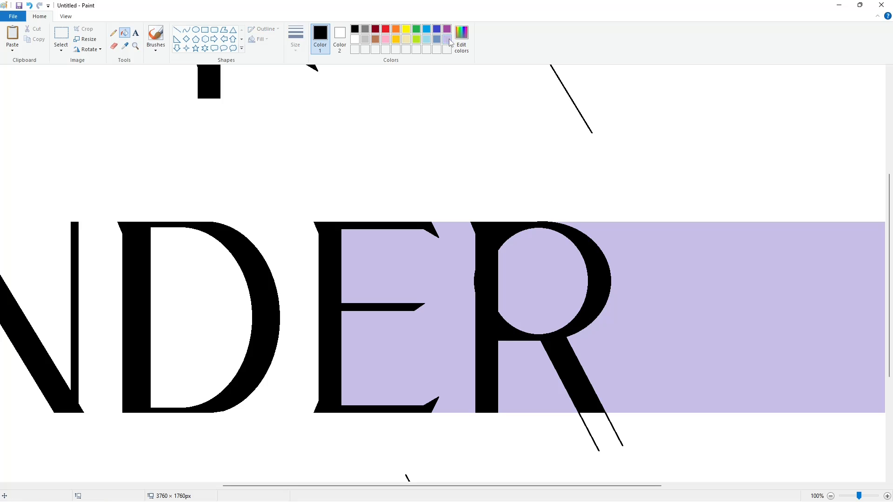
{"action": "left_click", "coordinate": [511, 332]}
Step: Square off the R's counter against the stem with lavender lines and fill its two black corners lavender
{"action": "left_click_drag", "start_coordinate": [489, 233], "coordinate": [543, 233]}
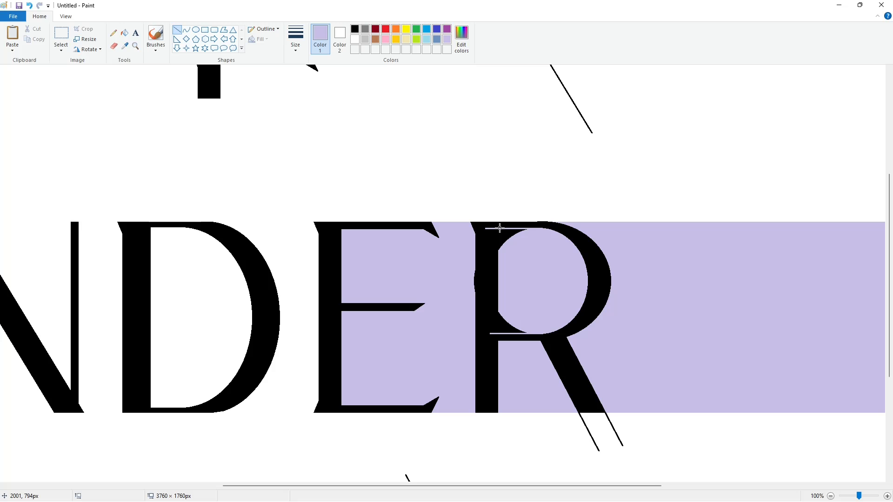
{"action": "key", "text": "Left"}
{"action": "key", "text": "Left"}
{"action": "left_click", "coordinate": [124, 33]}
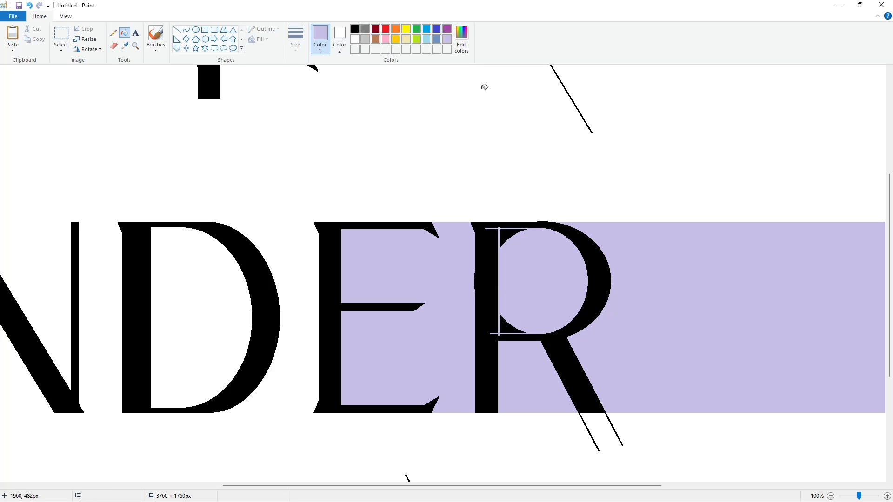
{"action": "left_click", "coordinate": [506, 236]}
{"action": "left_click", "coordinate": [506, 326]}
Step: Restore the inner edge of the R's stem with a vertical black line about 245 px long
{"action": "left_click", "coordinate": [354, 29]}
{"action": "left_click", "coordinate": [176, 30]}
{"action": "left_click_drag", "start_coordinate": [499, 227], "coordinate": [502, 338]}
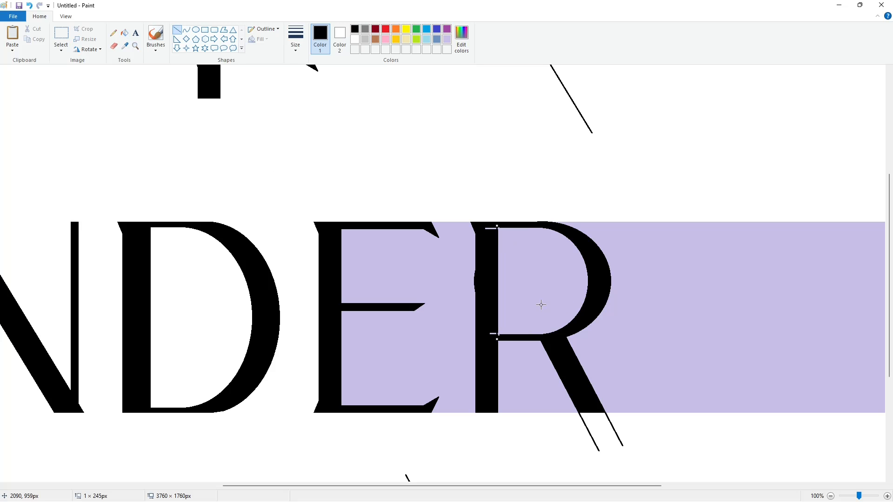
{"action": "left_click", "coordinate": [495, 337]}
Step: Trim the ellipse's bulge off the outer edge of the R's stem with a lavender line and fill
{"action": "left_click_drag", "start_coordinate": [472, 257], "coordinate": [471, 320]}
{"action": "left_click", "coordinate": [446, 39]}
{"action": "left_click", "coordinate": [124, 33]}
{"action": "left_click", "coordinate": [354, 29]}
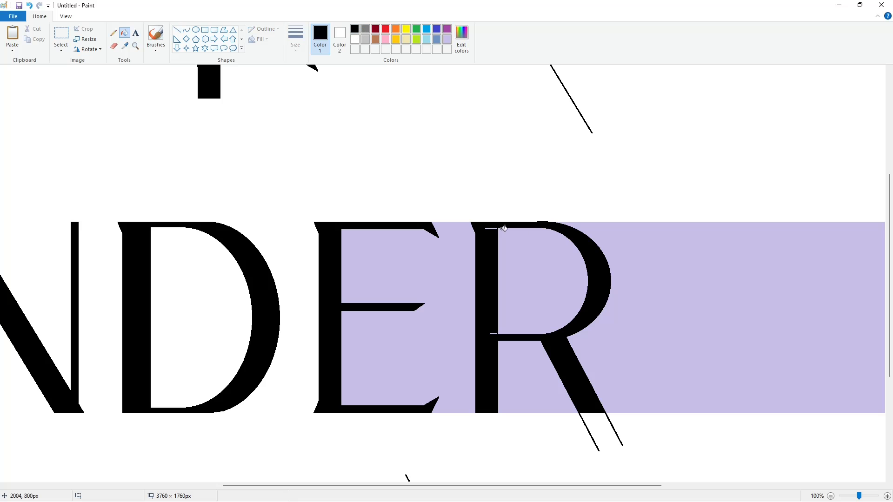
Step: Cut off the R's leg at the baseline with a white line and fill the two stray line ends white
{"action": "left_click", "coordinate": [355, 39]}
{"action": "left_click", "coordinate": [177, 29]}
{"action": "left_click_drag", "start_coordinate": [563, 415], "coordinate": [628, 414]}
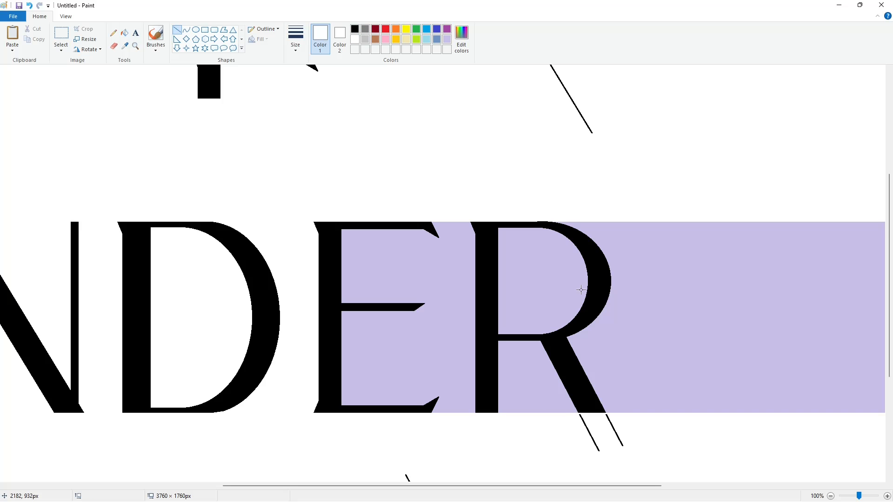
{"action": "left_click", "coordinate": [589, 434]}
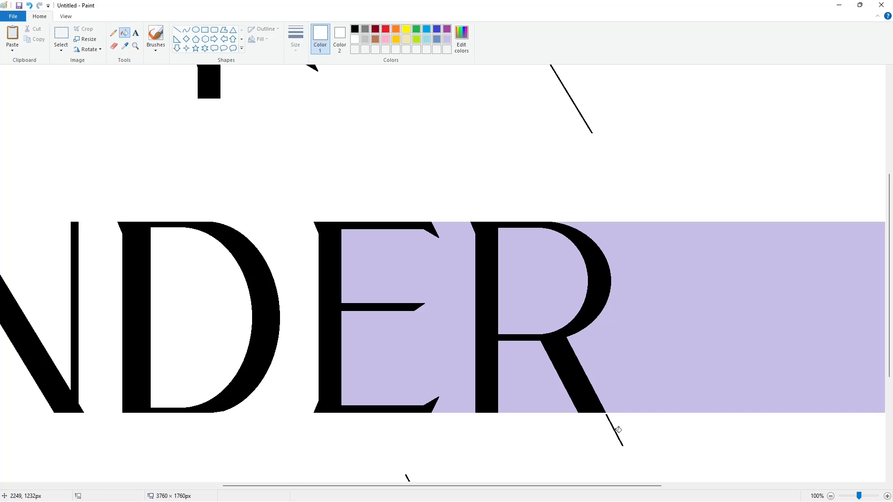
{"action": "left_click", "coordinate": [614, 431]}
Step: Fill the lavender areas under the R's bowl, beside the E and inside the R's counter with white
{"action": "left_click", "coordinate": [539, 382]}
{"action": "left_click", "coordinate": [435, 325]}
{"action": "left_click", "coordinate": [540, 293]}
Step: Copy the E to the space after the R and fill the lavender gap between the two letters white
{"action": "left_click", "coordinate": [830, 495]}
{"action": "left_click", "coordinate": [61, 34]}
{"action": "left_click_drag", "start_coordinate": [368, 228], "coordinate": [449, 363]}
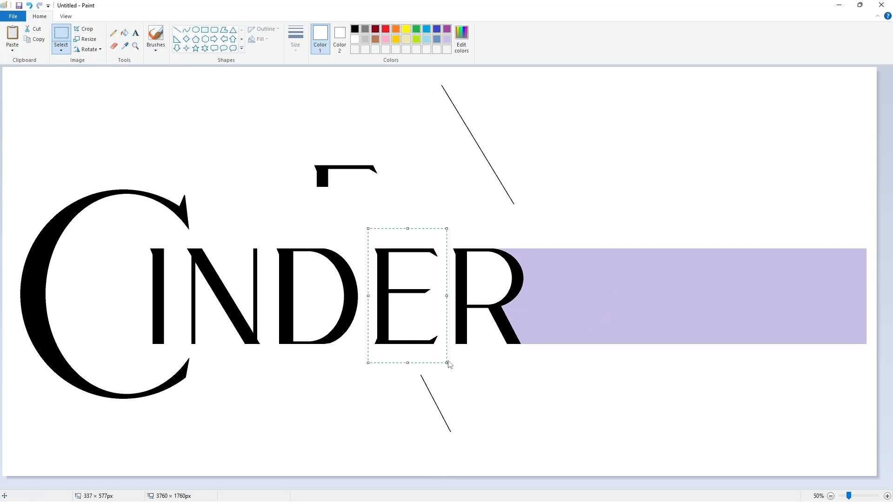
{"action": "left_click_drag", "start_coordinate": [409, 305], "coordinate": [577, 303]}
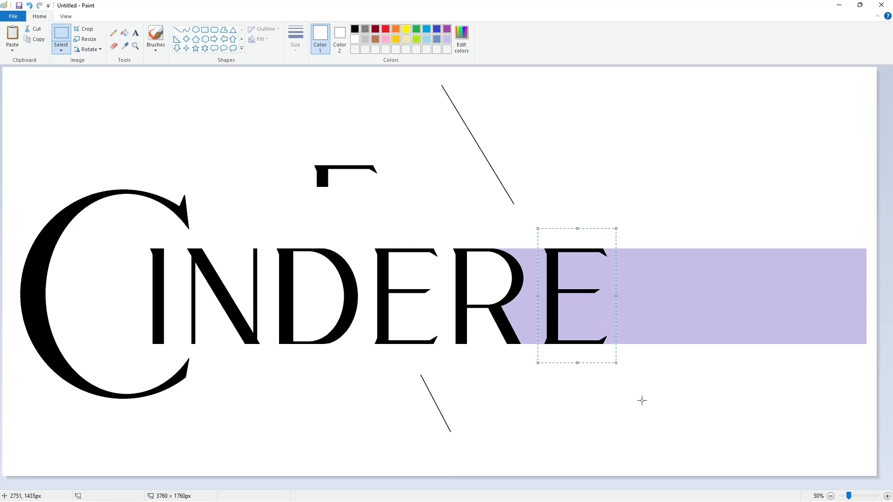
{"action": "left_click", "coordinate": [887, 496]}
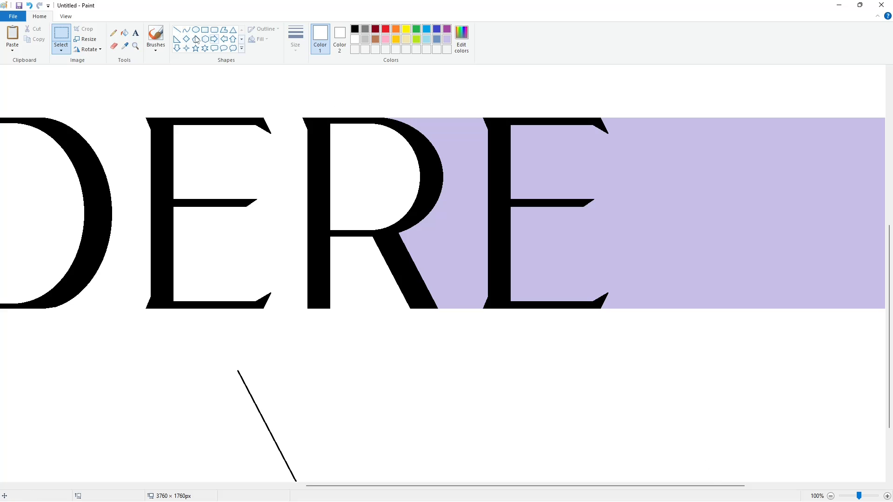
{"action": "left_click", "coordinate": [124, 33]}
{"action": "left_click", "coordinate": [453, 237]}
Step: Paste another E after the second E and align it with the guide band
{"action": "left_click", "coordinate": [830, 496]}
{"action": "key", "text": "ctrl+v"}
{"action": "left_click_drag", "start_coordinate": [48, 124], "coordinate": [657, 284]}
{"action": "key", "text": "Up"}
{"action": "key", "text": "Up"}
{"action": "key", "text": "Left"}
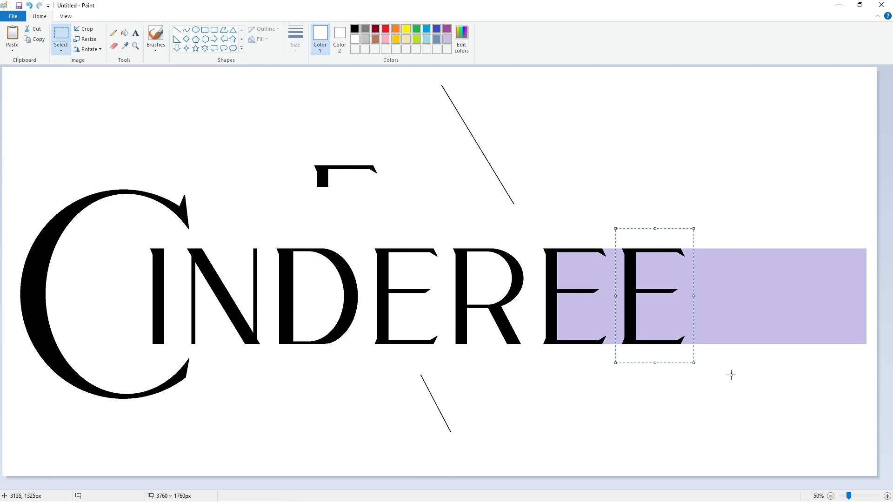
Step: Paste one more E at the end of the row and adjust its spacing from the previous letter
{"action": "key", "text": "ctrl+v"}
{"action": "left_click_drag", "start_coordinate": [30, 133], "coordinate": [715, 295]}
{"action": "key", "text": "Right"}
{"action": "key", "text": "Right"}
{"action": "key", "text": "Left"}
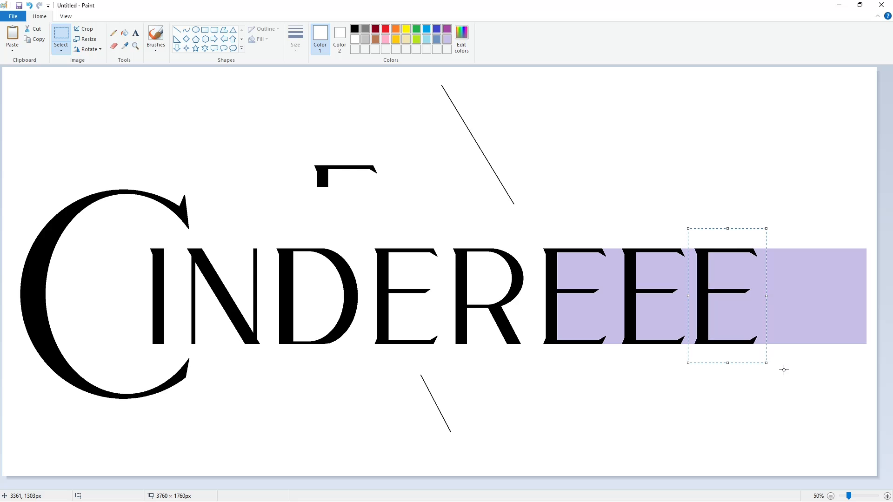
{"action": "key", "text": "Right"}
{"action": "left_click", "coordinate": [784, 369]}
Step: Separate the upper and middle arms of the last two Es from their stems with vertical lavender lines
{"action": "left_click", "coordinate": [886, 495]}
{"action": "left_click_drag", "start_coordinate": [618, 476], "coordinate": [803, 479]}
{"action": "left_click", "coordinate": [447, 39]}
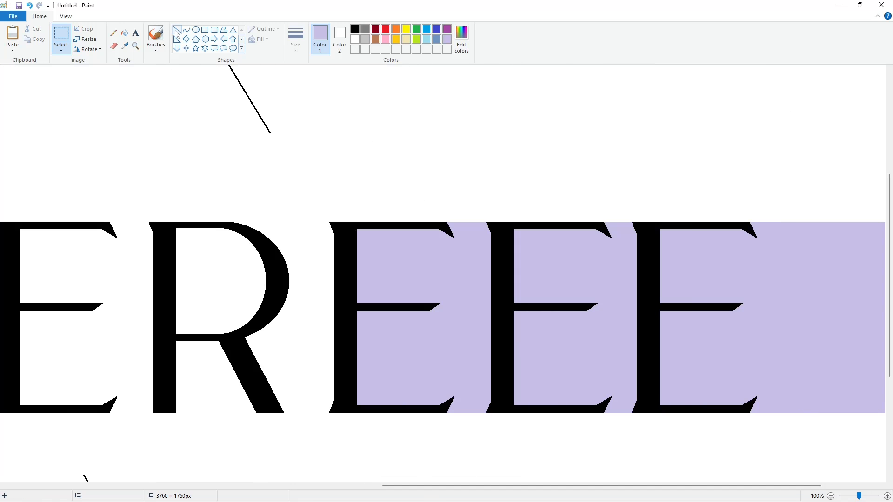
{"action": "left_click", "coordinate": [177, 30]}
{"action": "left_click_drag", "start_coordinate": [536, 191], "coordinate": [536, 360]}
{"action": "key", "text": "Left"}
{"action": "key", "text": "Left"}
{"action": "key", "text": "Left"}
{"action": "key", "text": "Left"}
{"action": "key", "text": "Left"}
{"action": "key", "text": "Left"}
{"action": "key", "text": "Left"}
{"action": "key", "text": "Left"}
{"action": "key", "text": "Left"}
{"action": "key", "text": "Left"}
{"action": "key", "text": "Left"}
{"action": "key", "text": "Left"}
{"action": "key", "text": "Left"}
{"action": "key", "text": "Left"}
{"action": "key", "text": "Left"}
{"action": "key", "text": "Left"}
{"action": "key", "text": "Left"}
{"action": "key", "text": "Left"}
{"action": "key", "text": "Left"}
{"action": "key", "text": "Left"}
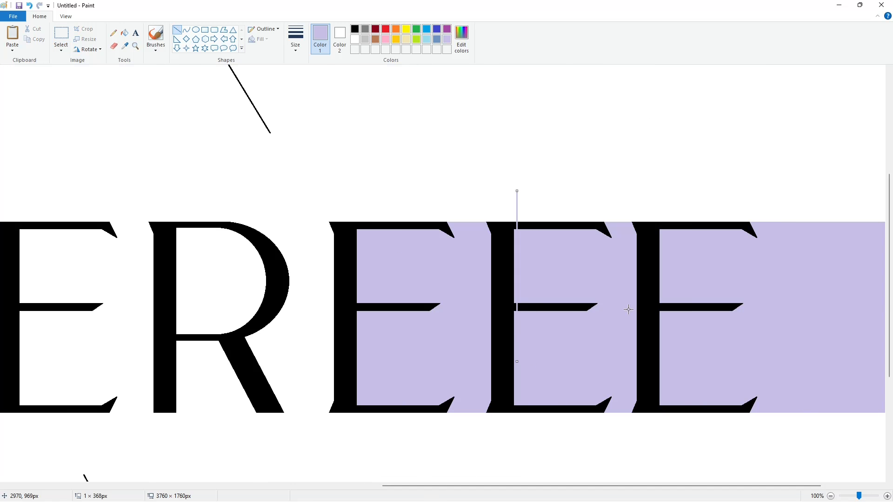
{"action": "left_click_drag", "start_coordinate": [672, 210], "coordinate": [672, 343]}
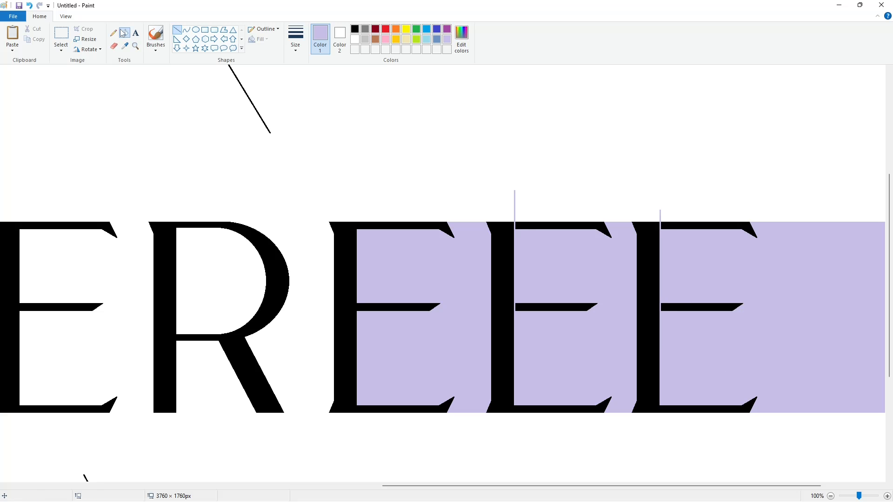
Step: Fill the upper and middle arms of the last two Es lavender to turn both letters into Ls
{"action": "left_click", "coordinate": [124, 33]}
{"action": "left_click", "coordinate": [558, 226]}
{"action": "left_click", "coordinate": [558, 306]}
{"action": "left_click", "coordinate": [682, 308]}
{"action": "left_click", "coordinate": [700, 225]}
Step: Fill the lavender areas around the remaining second E and the first L with white
{"action": "left_click", "coordinate": [354, 39]}
{"action": "left_click", "coordinate": [419, 270]}
{"action": "left_click", "coordinate": [551, 271]}
{"action": "scroll", "coordinate": [804, 435], "scroll_direction": "down", "scroll_amount": 1, "text": "ctrl"}
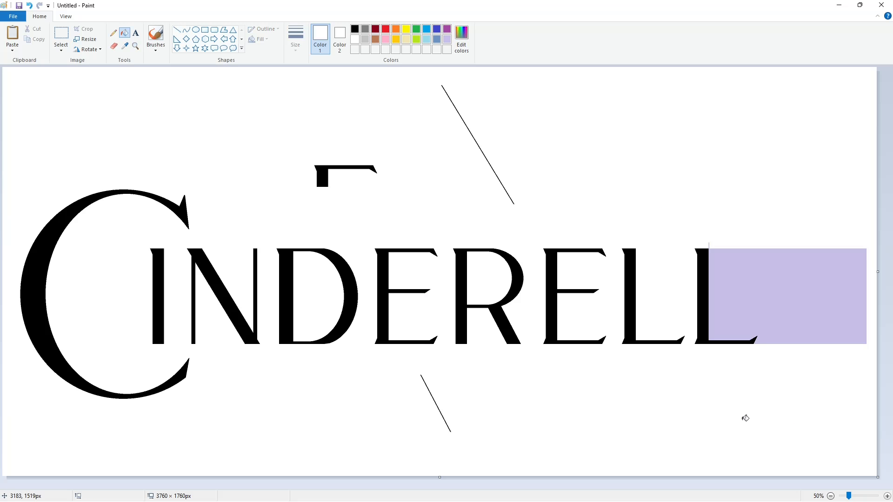
Step: Draw a rising slanted black line about 241 × 565 px and move it into the blank space above the letters
{"action": "left_click", "coordinate": [177, 29]}
{"action": "left_click", "coordinate": [354, 29]}
{"action": "left_click_drag", "start_coordinate": [757, 342], "coordinate": [807, 205]}
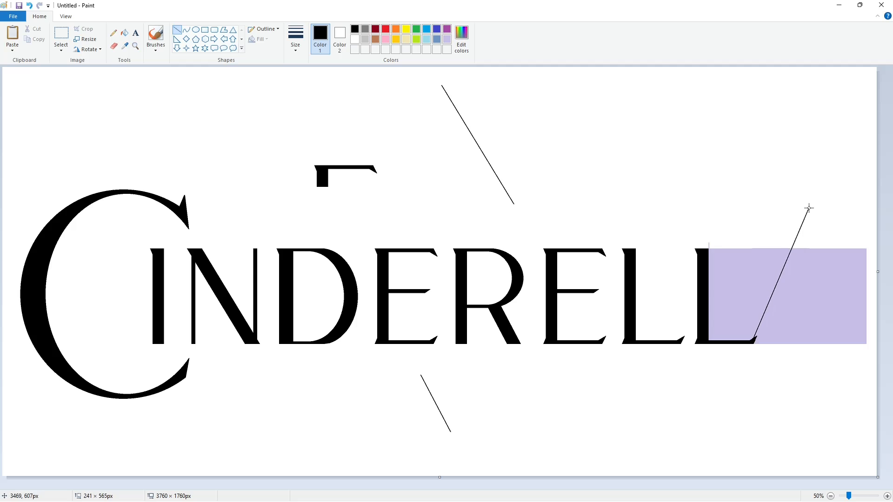
{"action": "left_click_drag", "start_coordinate": [786, 259], "coordinate": [616, 140]}
{"action": "left_click", "coordinate": [656, 144]}
Step: Copy the rising slanted line and place a copy at the foot of the last L
{"action": "left_click", "coordinate": [61, 35]}
{"action": "left_click_drag", "start_coordinate": [532, 73], "coordinate": [677, 226]}
{"action": "key", "text": "ctrl+c"}
{"action": "key", "text": "ctrl+v"}
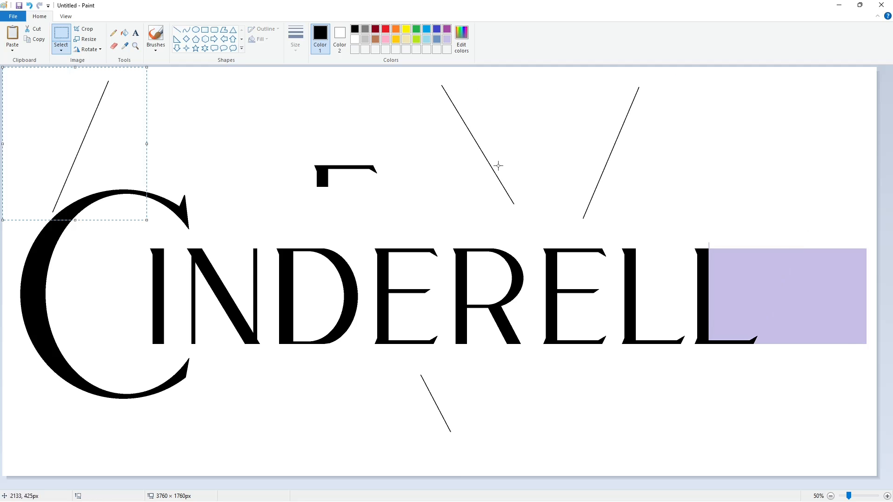
{"action": "left_click_drag", "start_coordinate": [86, 148], "coordinate": [786, 275]}
Step: Paste a second copy of the slanted line closely parallel to the first to outline the A's thin stroke
{"action": "key", "text": "ctrl+v"}
{"action": "left_click_drag", "start_coordinate": [121, 136], "coordinate": [798, 285]}
{"action": "key", "text": "Left"}
{"action": "key", "text": "Left"}
{"action": "key", "text": "Left"}
{"action": "key", "text": "Left"}
{"action": "key", "text": "Left"}
{"action": "key", "text": "Left"}
{"action": "key", "text": "Left"}
{"action": "key", "text": "Left"}
{"action": "key", "text": "Left"}
{"action": "key", "text": "Left"}
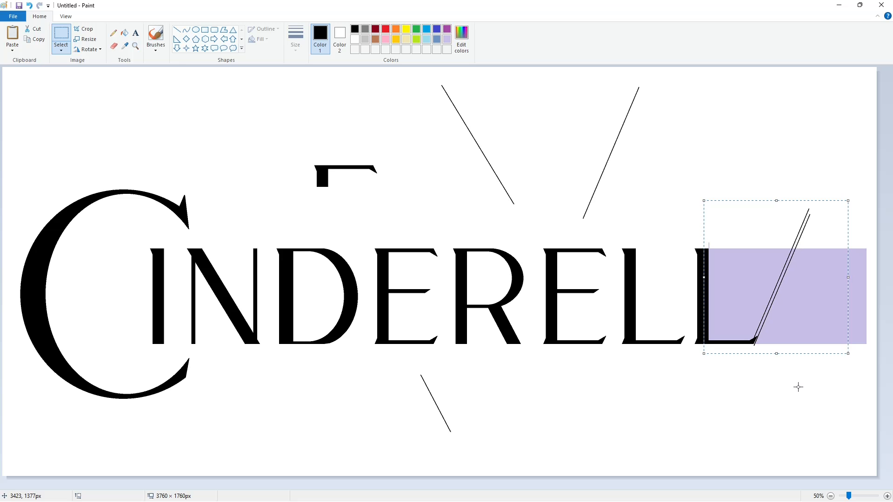
{"action": "left_click", "coordinate": [798, 387]}
{"action": "key", "text": "ctrl+v"}
{"action": "left_click", "coordinate": [88, 49]}
{"action": "left_click", "coordinate": [79, 106]}
{"action": "mouse_move", "coordinate": [79, 105]}
{"action": "left_mouse_down"}
{"action": "mouse_move", "coordinate": [829, 268]}
{"action": "mouse_move", "coordinate": [858, 369]}
{"action": "left_mouse_up"}
{"action": "key", "text": "Delete"}
Step: Draw a falling slanted black line above the last L and place two parallel copies on the band to outline the A's thick stroke
{"action": "left_click", "coordinate": [177, 30]}
{"action": "mouse_move", "coordinate": [814, 284]}
{"action": "left_mouse_down"}
{"action": "mouse_move", "coordinate": [721, 155]}
{"action": "mouse_move", "coordinate": [712, 126]}
{"action": "left_mouse_up"}
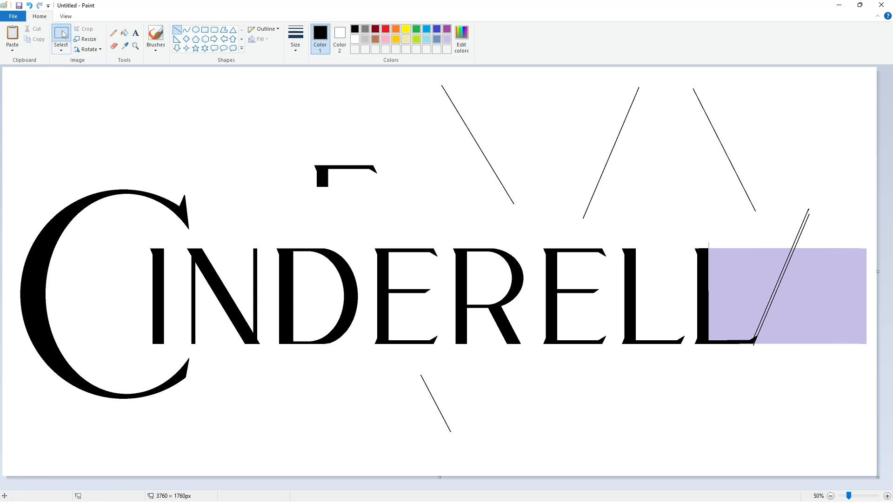
{"action": "left_click", "coordinate": [61, 32]}
{"action": "left_click_drag", "start_coordinate": [662, 76], "coordinate": [774, 228]}
{"action": "key", "text": "ctrl+c"}
{"action": "key", "text": "ctrl+v"}
{"action": "left_click_drag", "start_coordinate": [51, 120], "coordinate": [809, 280]}
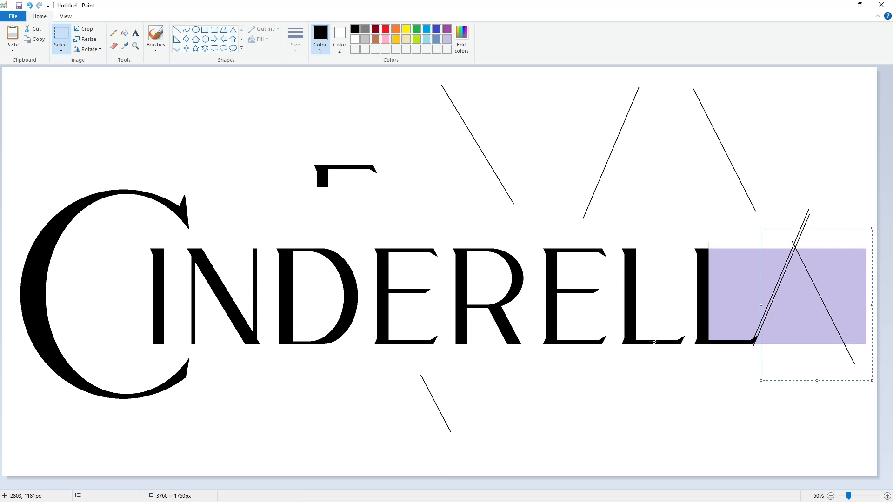
{"action": "key", "text": "ctrl+v"}
{"action": "left_click_drag", "start_coordinate": [49, 112], "coordinate": [803, 289]}
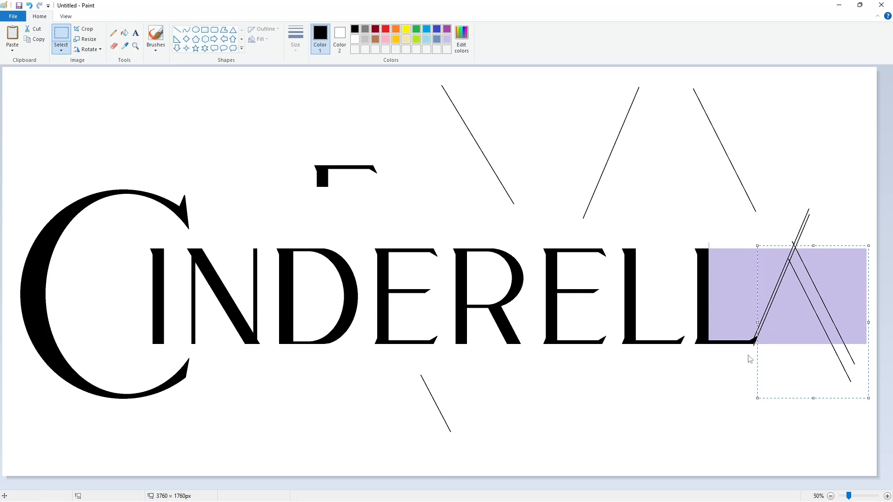
Step: Draw a thicker horizontal black line between the A's two slanted strokes as its crossbar
{"action": "left_click", "coordinate": [177, 30]}
{"action": "left_click", "coordinate": [295, 37]}
{"action": "left_click", "coordinate": [316, 102]}
{"action": "left_click_drag", "start_coordinate": [814, 304], "coordinate": [771, 304]}
Step: Reduce the line thickness and draw a short falling slanted line at the A's apex for its serif
{"action": "left_click", "coordinate": [295, 37]}
{"action": "left_click", "coordinate": [310, 118]}
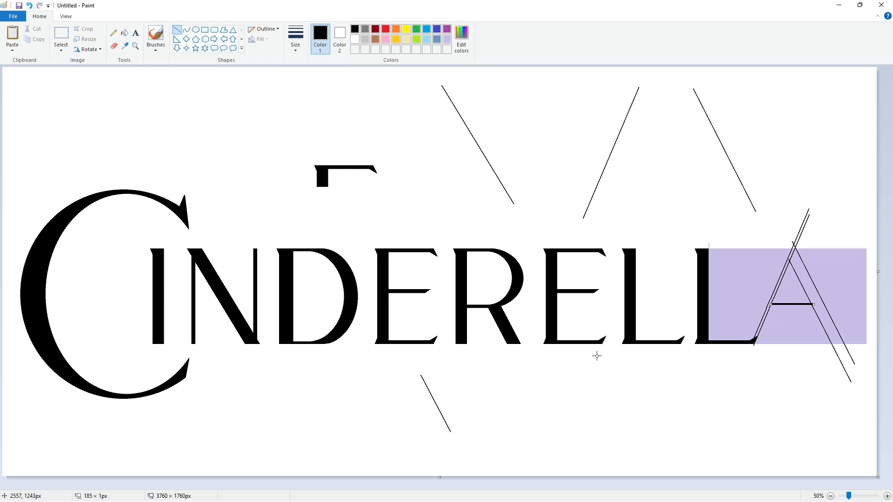
{"action": "left_click", "coordinate": [295, 37]}
{"action": "left_click", "coordinate": [310, 117]}
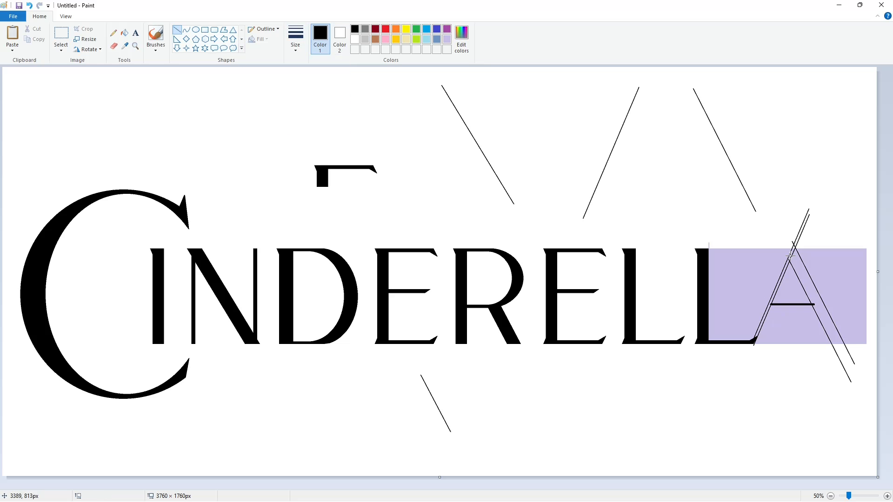
{"action": "scroll", "coordinate": [834, 289], "scroll_direction": "up", "scroll_amount": 1}
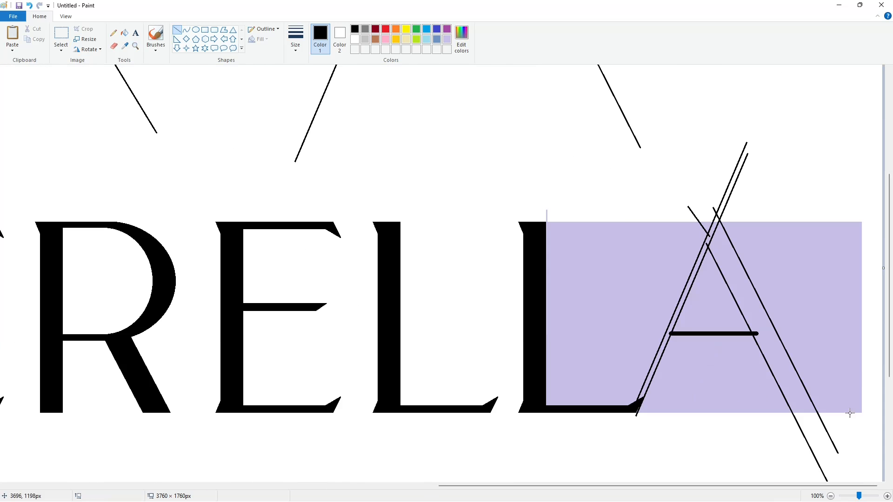
Step: Fill the A's outlined strokes with black and patch the joint between the last L's foot and the A with a short line
{"action": "left_click", "coordinate": [124, 33]}
{"action": "left_click", "coordinate": [720, 239]}
{"action": "left_click", "coordinate": [720, 239]}
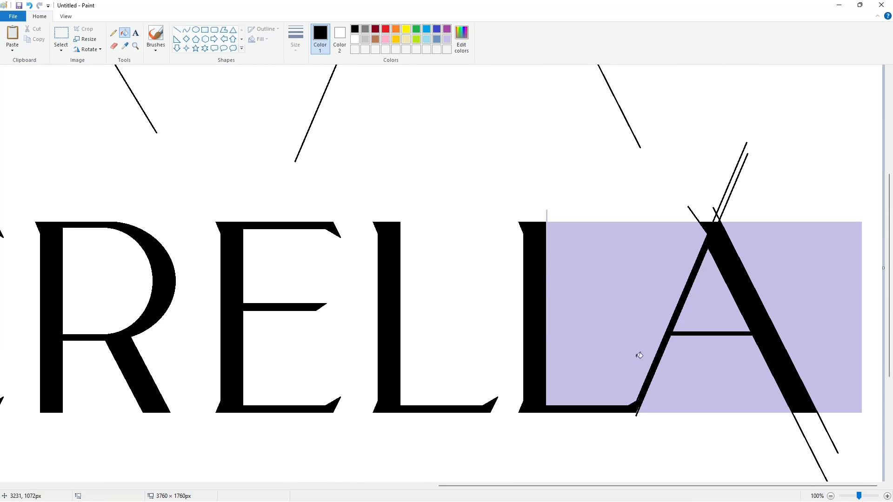
{"action": "left_click", "coordinate": [179, 32]}
{"action": "left_click_drag", "start_coordinate": [637, 401], "coordinate": [638, 401]}
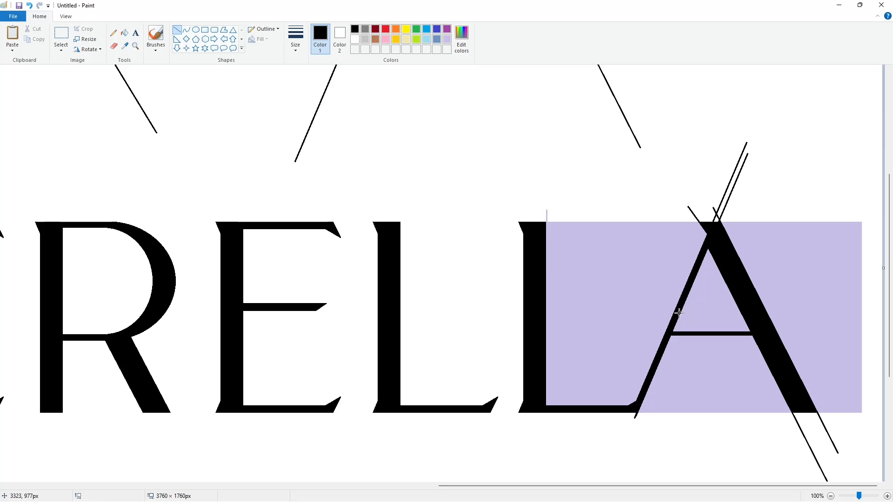
Step: Draw a small purple circle in the blank space above the last L and place a copy against the underside of the A's apex serif
{"action": "left_click", "coordinate": [186, 30]}
{"action": "mouse_move", "coordinate": [702, 240]}
{"action": "left_mouse_down"}
{"action": "mouse_move", "coordinate": [703, 247]}
{"action": "mouse_move", "coordinate": [680, 216]}
{"action": "mouse_move", "coordinate": [601, 174]}
{"action": "left_mouse_up"}
{"action": "left_click", "coordinate": [196, 29]}
{"action": "left_click", "coordinate": [447, 29]}
{"action": "left_click", "coordinate": [61, 37]}
{"action": "left_click_drag", "start_coordinate": [547, 124], "coordinate": [625, 204]}
{"action": "left_click_drag", "start_coordinate": [587, 159], "coordinate": [622, 194]}
{"action": "key", "text": "ctrl+c"}
{"action": "key", "text": "ctrl+v"}
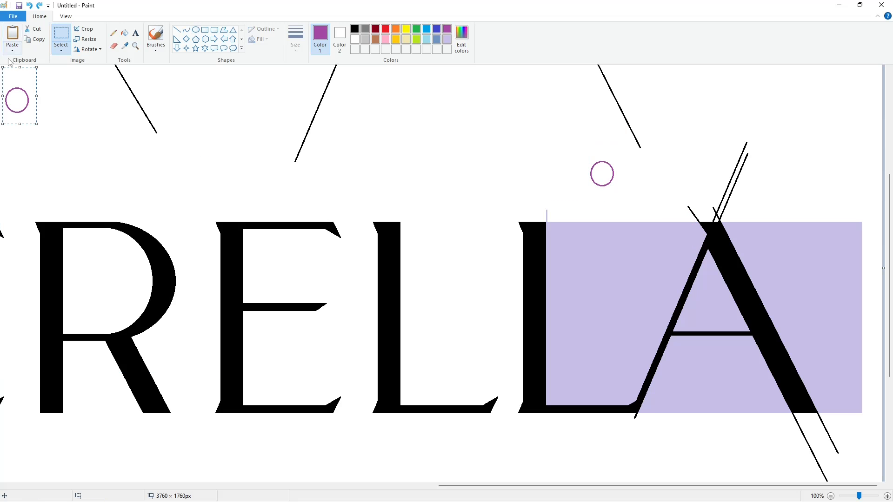
{"action": "left_click_drag", "start_coordinate": [19, 94], "coordinate": [693, 235]}
Step: Fill the circle copy and its outline with lavender to leave a curved notch under the A's apex serif
{"action": "left_click", "coordinate": [124, 33]}
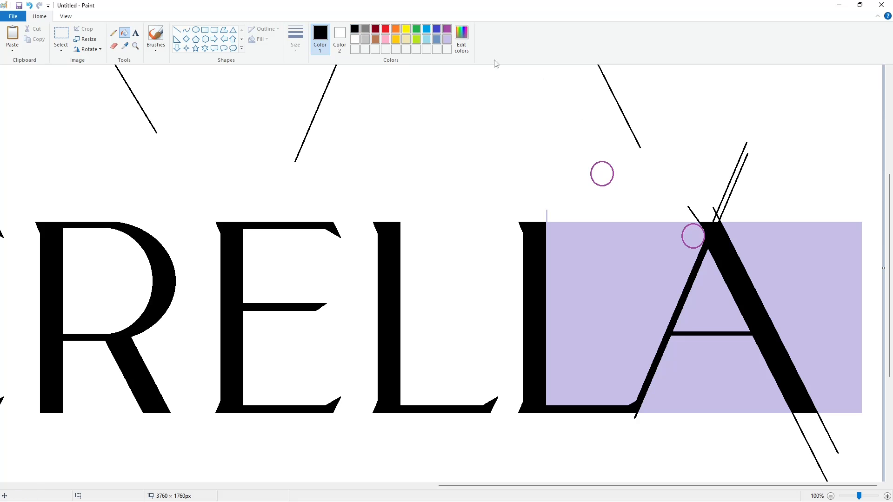
{"action": "left_click", "coordinate": [447, 39]}
{"action": "left_click", "coordinate": [689, 243]}
Step: Separate the stray line ends from the A with white lines, and erase them, the spare circle and the spare falling line with white fills
{"action": "left_click", "coordinate": [355, 40]}
{"action": "left_click", "coordinate": [177, 29]}
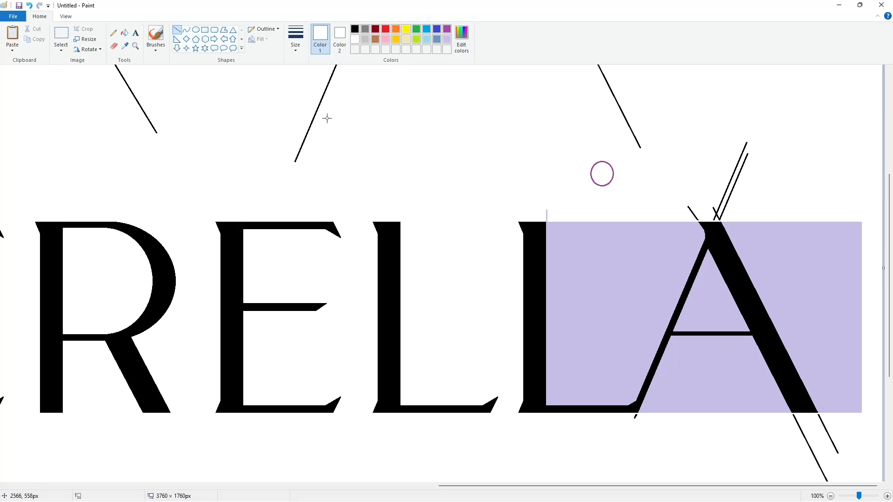
{"action": "left_click", "coordinate": [124, 33]}
{"action": "left_click", "coordinate": [614, 168]}
{"action": "left_click", "coordinate": [637, 141]}
{"action": "left_click", "coordinate": [693, 213]}
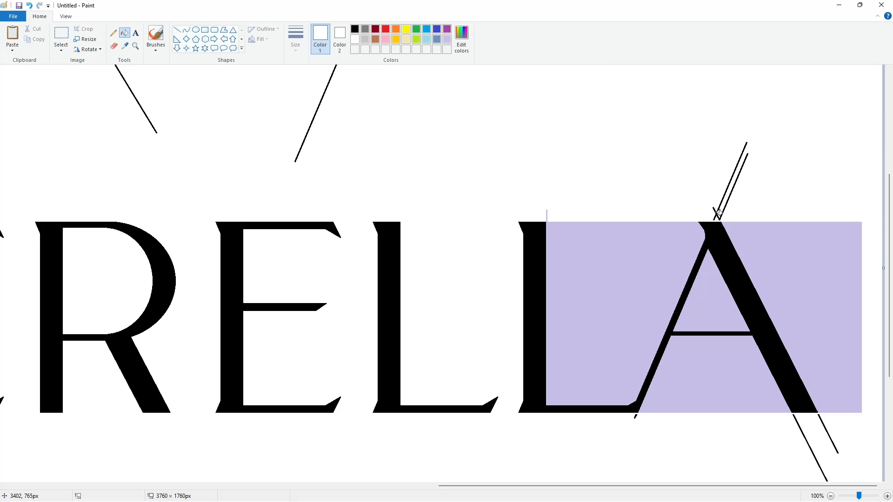
{"action": "left_click", "coordinate": [715, 213]}
{"action": "left_click", "coordinate": [799, 428]}
{"action": "left_click", "coordinate": [828, 437]}
Step: Fill the lavender areas around and inside the A with white
{"action": "left_click", "coordinate": [716, 381]}
{"action": "left_click", "coordinate": [827, 302]}
{"action": "left_click", "coordinate": [604, 302]}
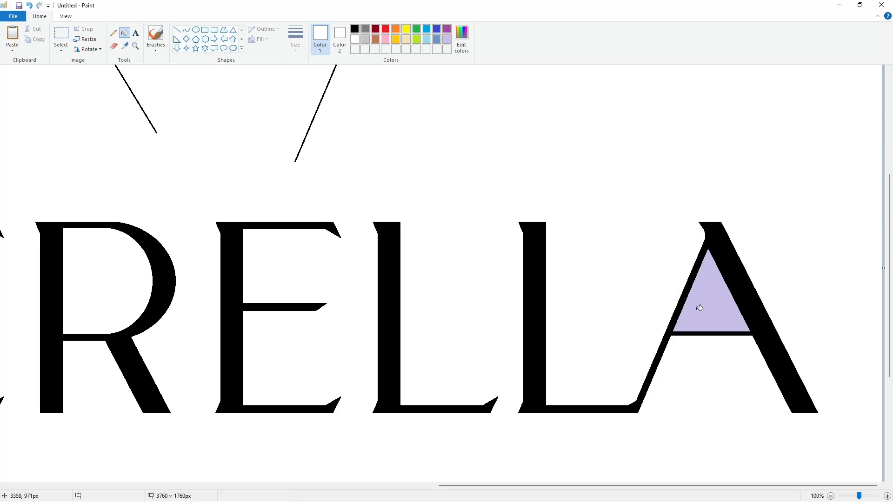
{"action": "left_click", "coordinate": [697, 309]}
Step: Erase the leftover construction lines and the spare E fragment around the lettering by filling them with white
{"action": "scroll", "coordinate": [438, 443], "scroll_direction": "left", "scroll_amount": 10}
{"action": "scroll", "coordinate": [766, 436], "scroll_direction": "down", "scroll_amount": 1}
{"action": "scroll", "coordinate": [834, 438], "scroll_direction": "up", "scroll_amount": 1}
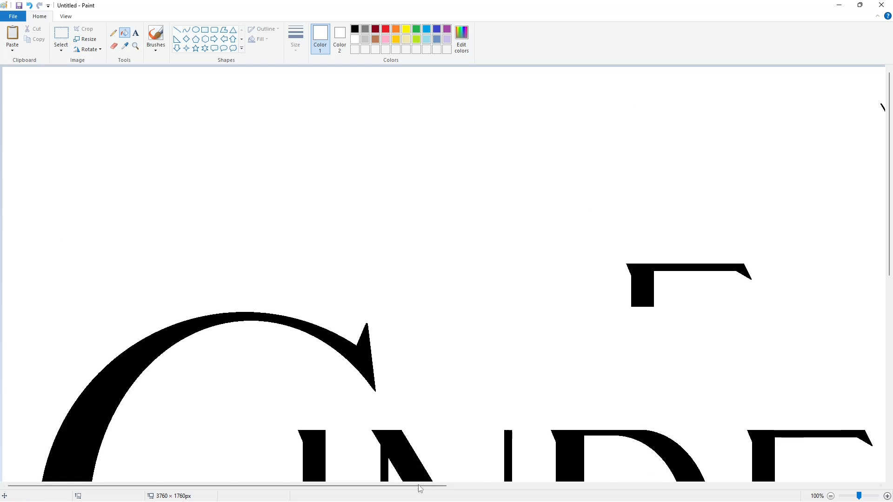
{"action": "mouse_move", "coordinate": [419, 486]}
{"action": "left_mouse_down"}
{"action": "mouse_move", "coordinate": [668, 486]}
{"action": "mouse_move", "coordinate": [587, 478]}
{"action": "mouse_move", "coordinate": [456, 424]}
{"action": "left_mouse_up"}
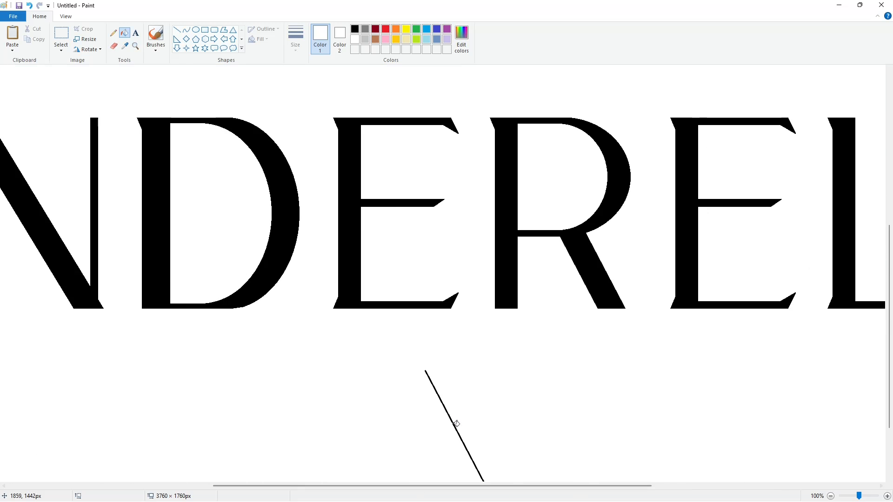
{"action": "scroll", "coordinate": [609, 323], "scroll_direction": "up", "scroll_amount": 3}
{"action": "left_click", "coordinate": [610, 325]}
{"action": "left_click", "coordinate": [767, 329]}
{"action": "scroll", "coordinate": [389, 336], "scroll_direction": "down", "scroll_amount": 5}
{"action": "left_click_drag", "start_coordinate": [451, 486], "coordinate": [254, 486]}
{"action": "scroll", "coordinate": [254, 399], "scroll_direction": "up", "scroll_amount": 5}
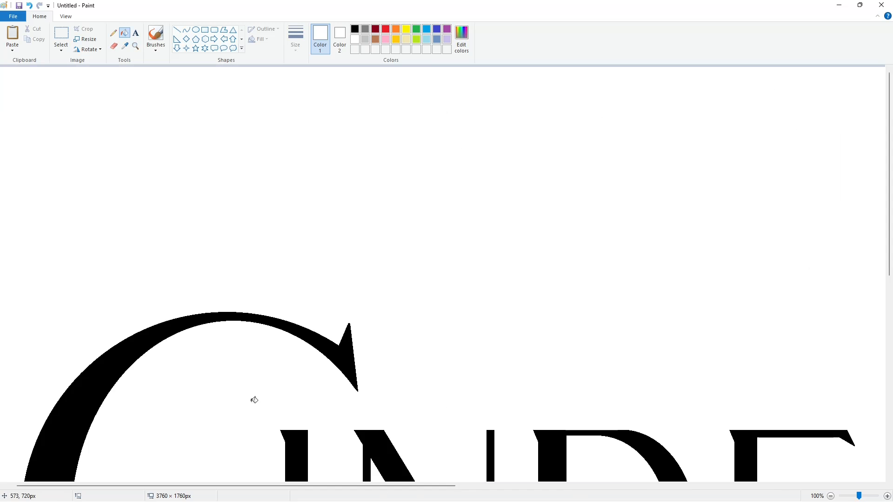
Step: Add the black text "Disney" above the lettering in the Waltograph font
{"action": "left_click", "coordinate": [830, 496]}
{"action": "left_click", "coordinate": [135, 33]}
{"action": "left_click", "coordinate": [354, 29]}
{"action": "left_click", "coordinate": [303, 155]}
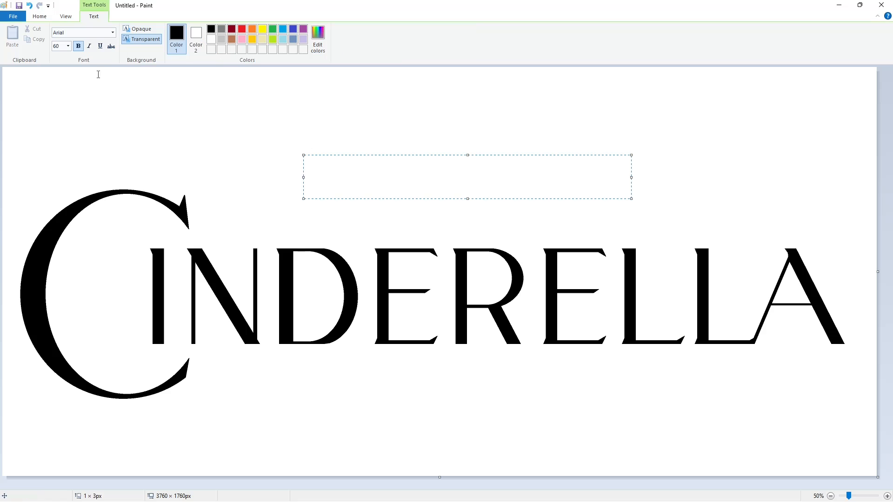
{"action": "left_click", "coordinate": [112, 33]}
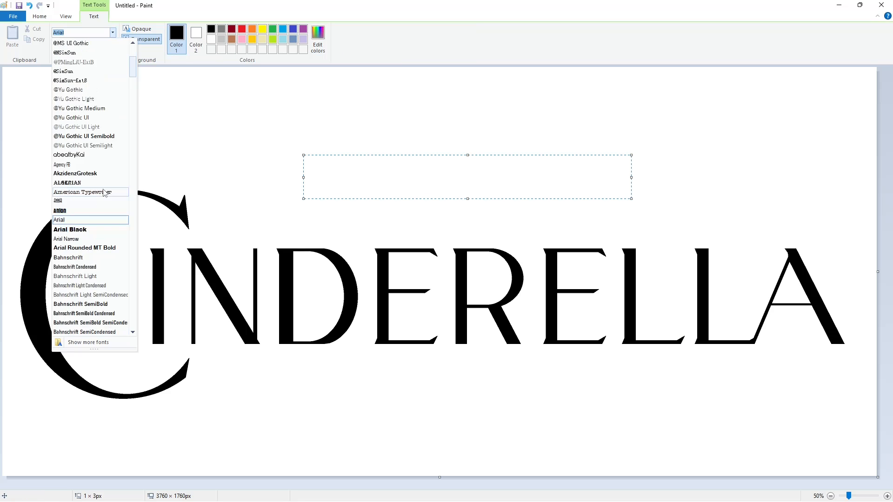
{"action": "scroll", "coordinate": [103, 194], "scroll_direction": "down", "scroll_amount": 20}
{"action": "scroll", "coordinate": [104, 194], "scroll_direction": "down", "scroll_amount": 20}
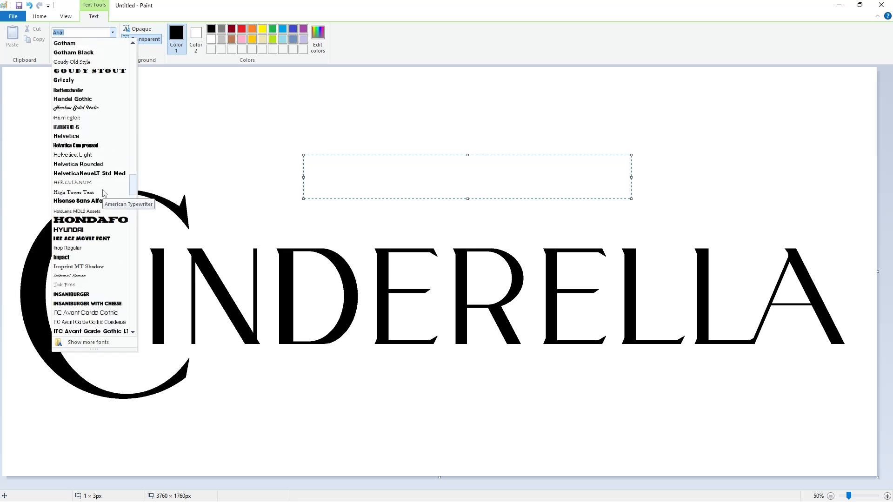
{"action": "scroll", "coordinate": [104, 191], "scroll_direction": "down", "scroll_amount": 15}
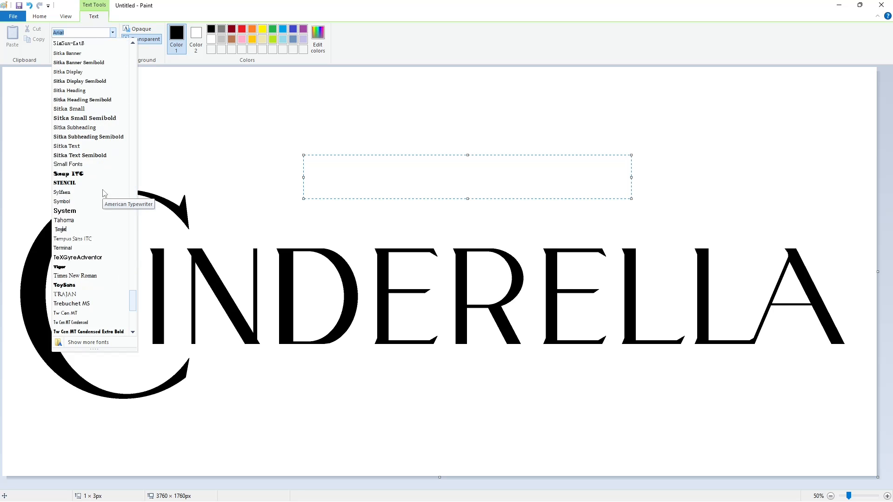
{"action": "left_click", "coordinate": [84, 228]}
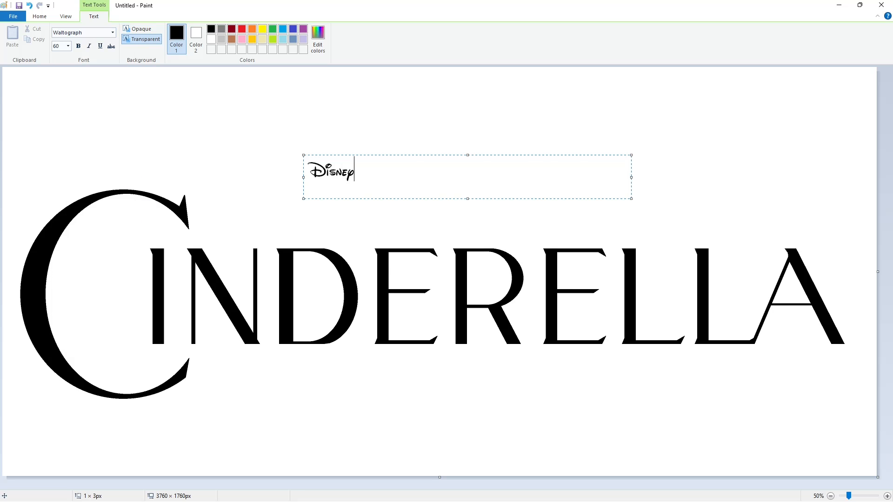
Step: Set the Disney text to size 250 and move it up to the blank space above the middle of the lettering
{"action": "key", "text": "ctrl+a"}
{"action": "left_click", "coordinate": [68, 46]}
{"action": "type", "text": "100"}
{"action": "key", "text": "Return"}
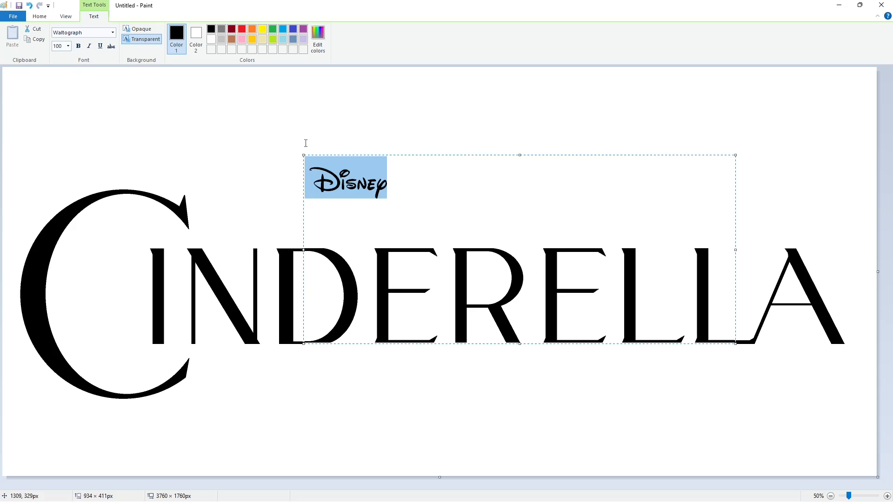
{"action": "left_click_drag", "start_coordinate": [303, 155], "coordinate": [333, 109]}
{"action": "left_click", "coordinate": [67, 45]}
{"action": "type", "text": "200"}
{"action": "key", "text": "Return"}
{"action": "left_click", "coordinate": [68, 45]}
{"action": "type", "text": "250"}
{"action": "key", "text": "Return"}
{"action": "left_click", "coordinate": [393, 187]}
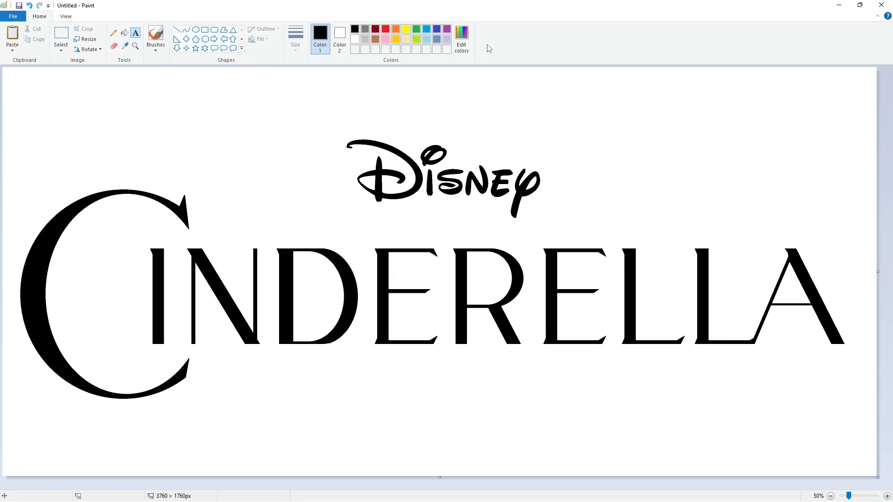
Step: Copy the serif from the top of the D's stem, flip it vertically and attach it to the stem's foot
{"action": "left_click", "coordinate": [887, 496]}
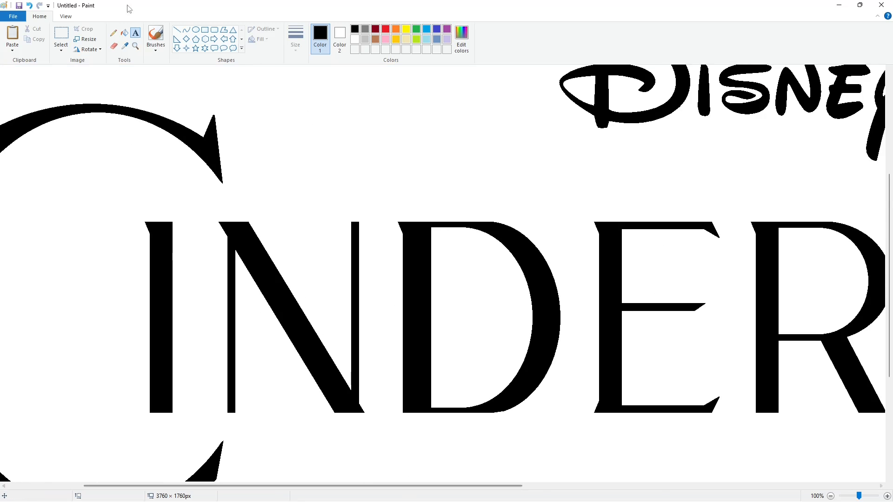
{"action": "left_click", "coordinate": [61, 38]}
{"action": "left_click_drag", "start_coordinate": [389, 199], "coordinate": [412, 259]}
{"action": "mouse_move", "coordinate": [408, 228]}
{"action": "left_mouse_down"}
{"action": "mouse_move", "coordinate": [179, 90]}
{"action": "mouse_move", "coordinate": [22, 97]}
{"action": "left_mouse_up"}
{"action": "key", "text": "ctrl+z"}
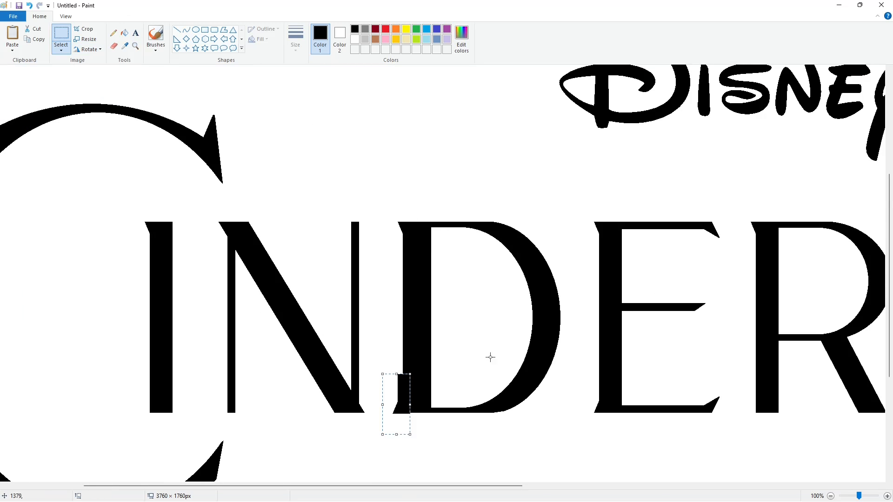
{"action": "left_click", "coordinate": [480, 379]}
{"action": "left_click", "coordinate": [831, 496]}
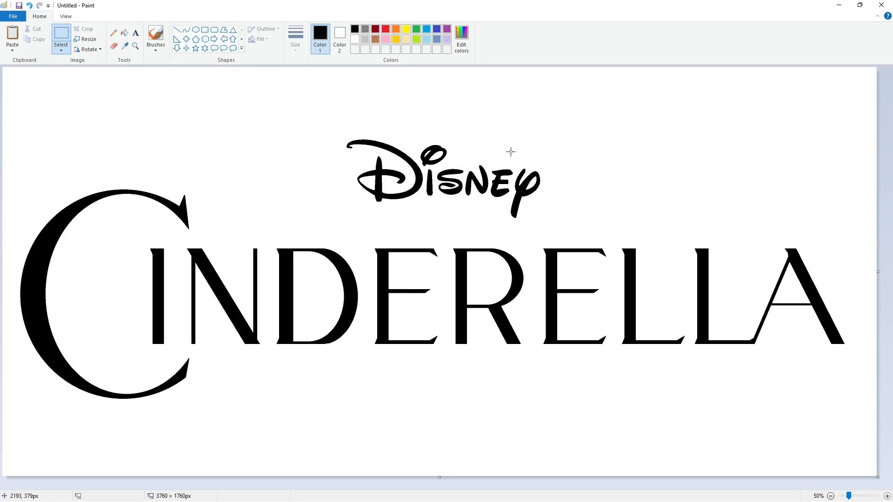